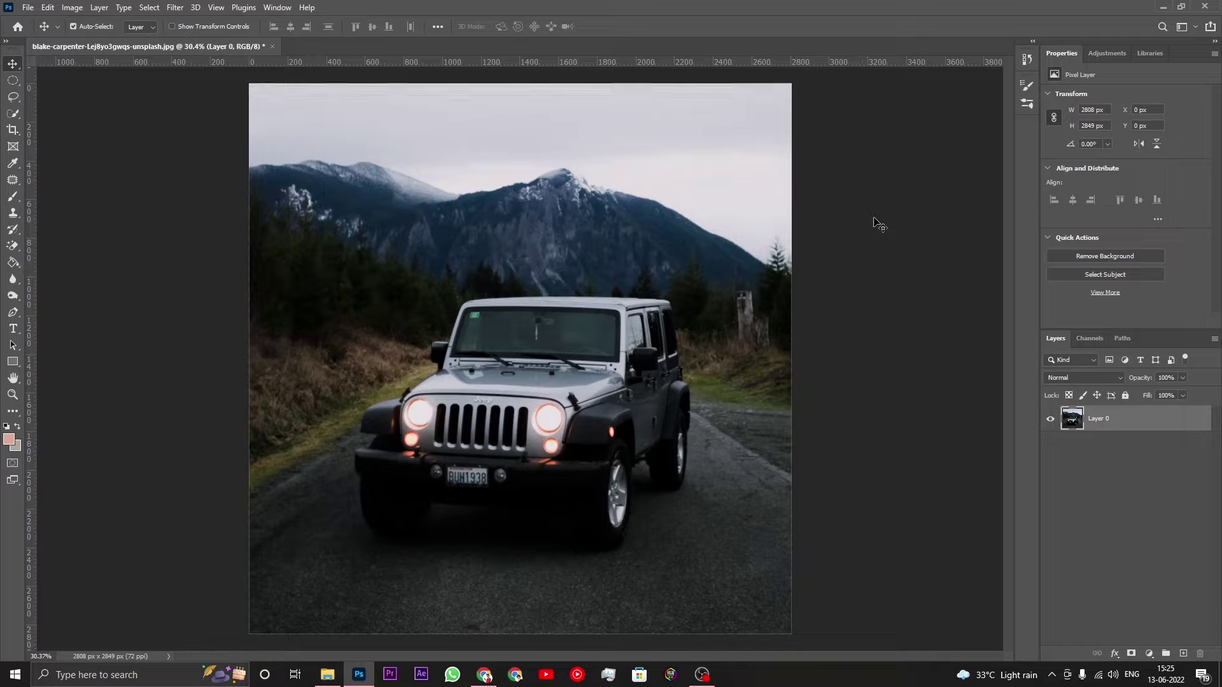
# - Duplicate Layer 0 to create Layer 0 copy above the original photo layer
pyautogui.rightClick(1171, 422)
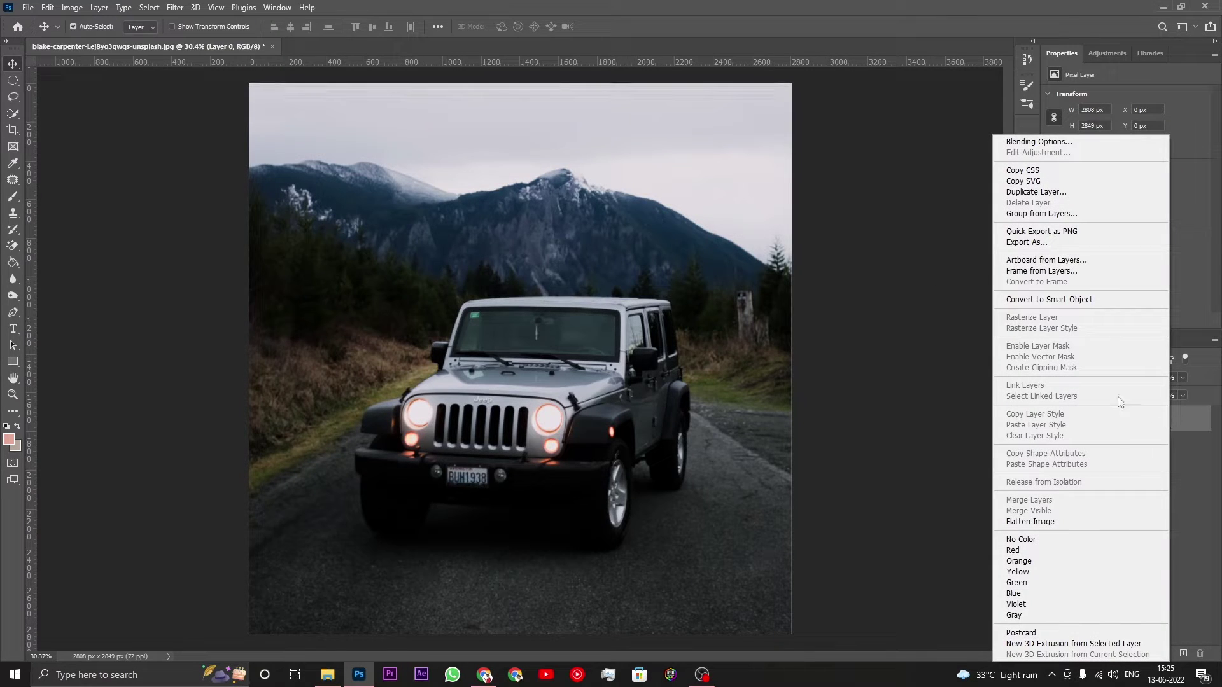
pyautogui.click(1047, 192)
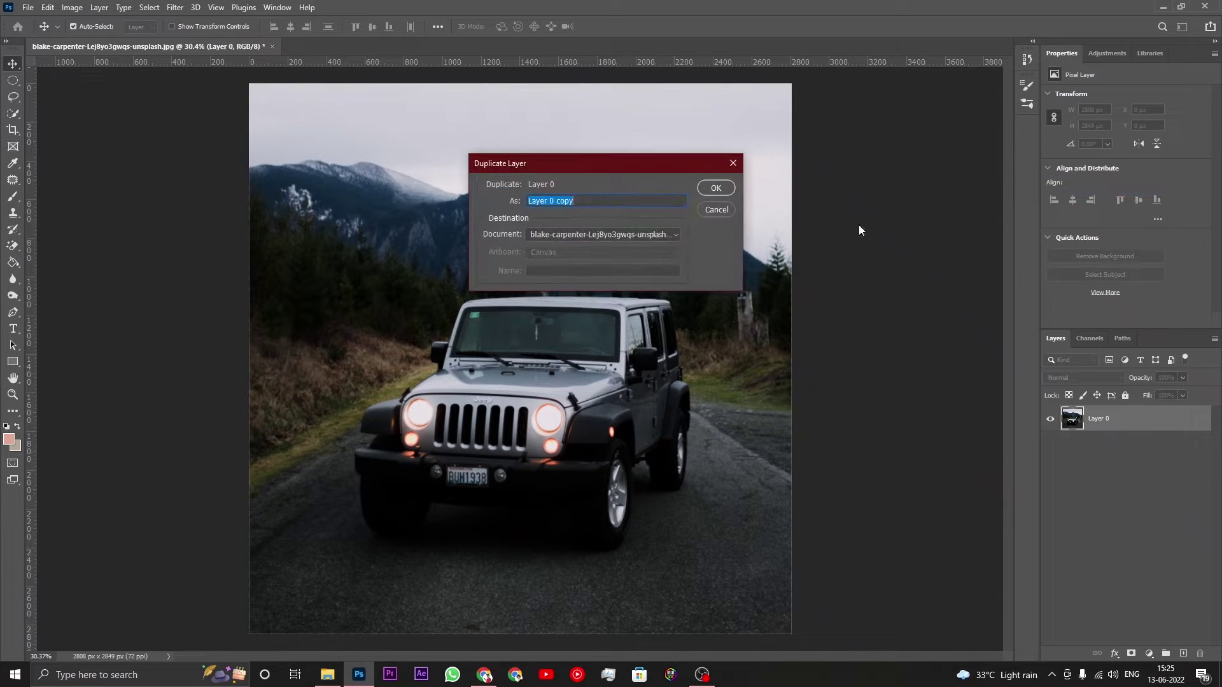
pyautogui.click(714, 187)
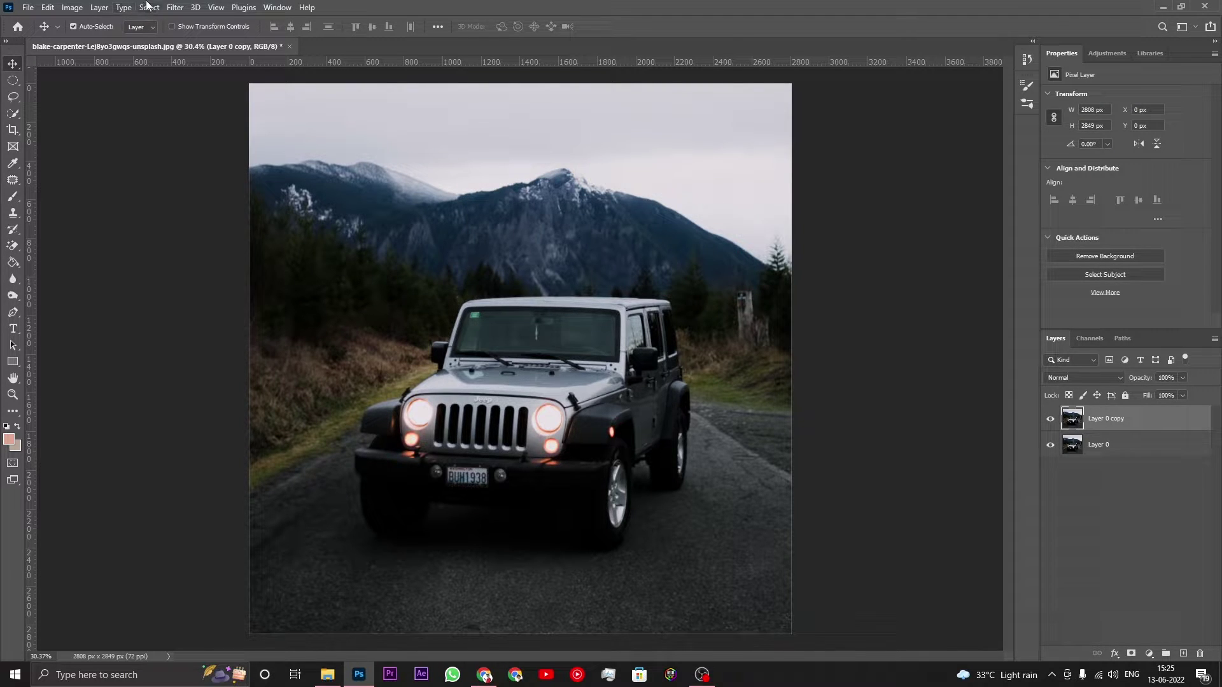
# - Select the jeep on Layer 0 copy using Select > Subject
pyautogui.click(149, 7)
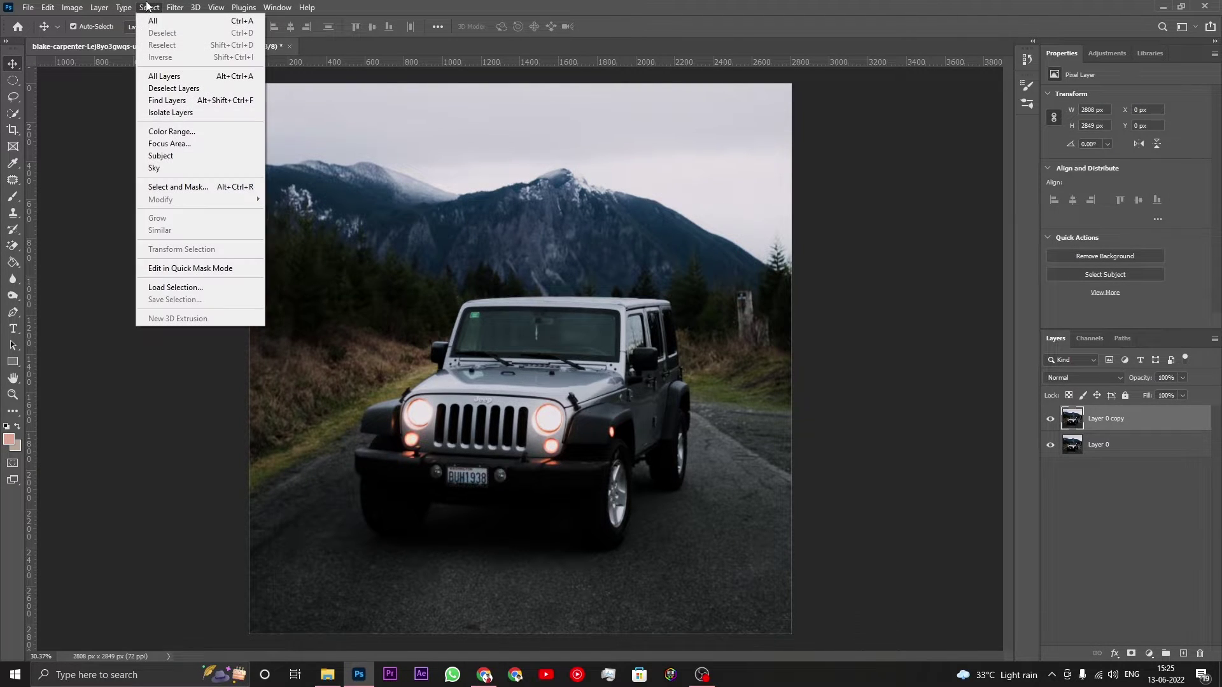
pyautogui.click(162, 156)
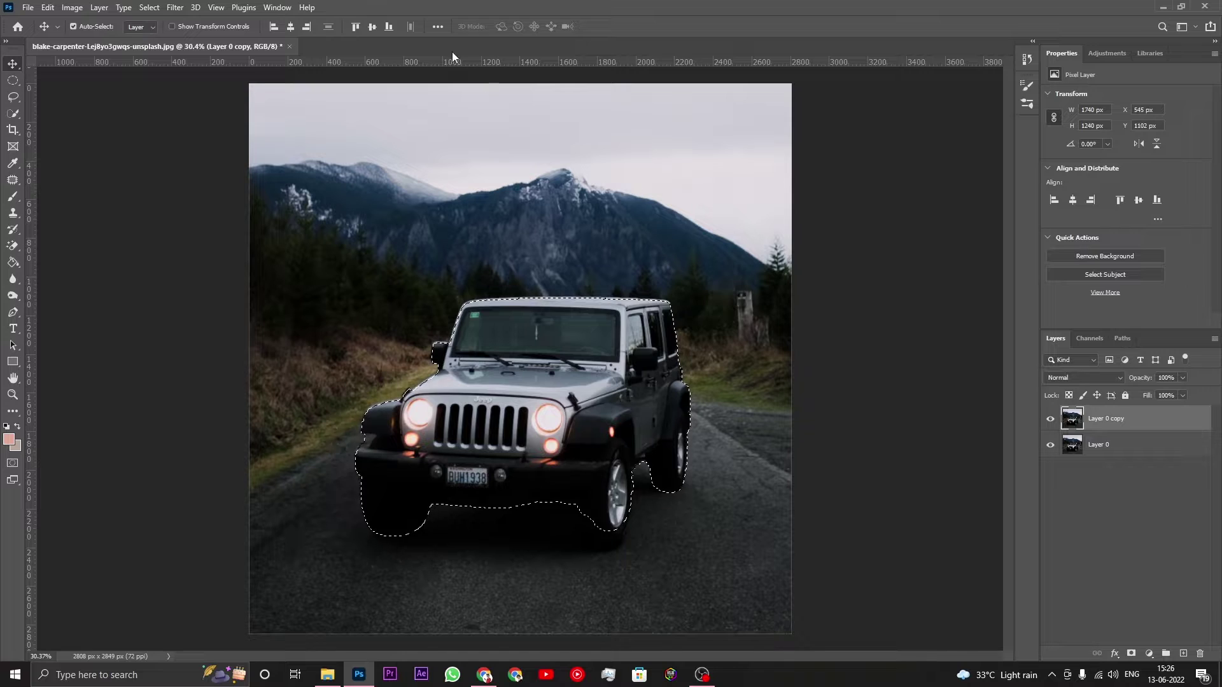
pyautogui.scroll(5, 684, 282)
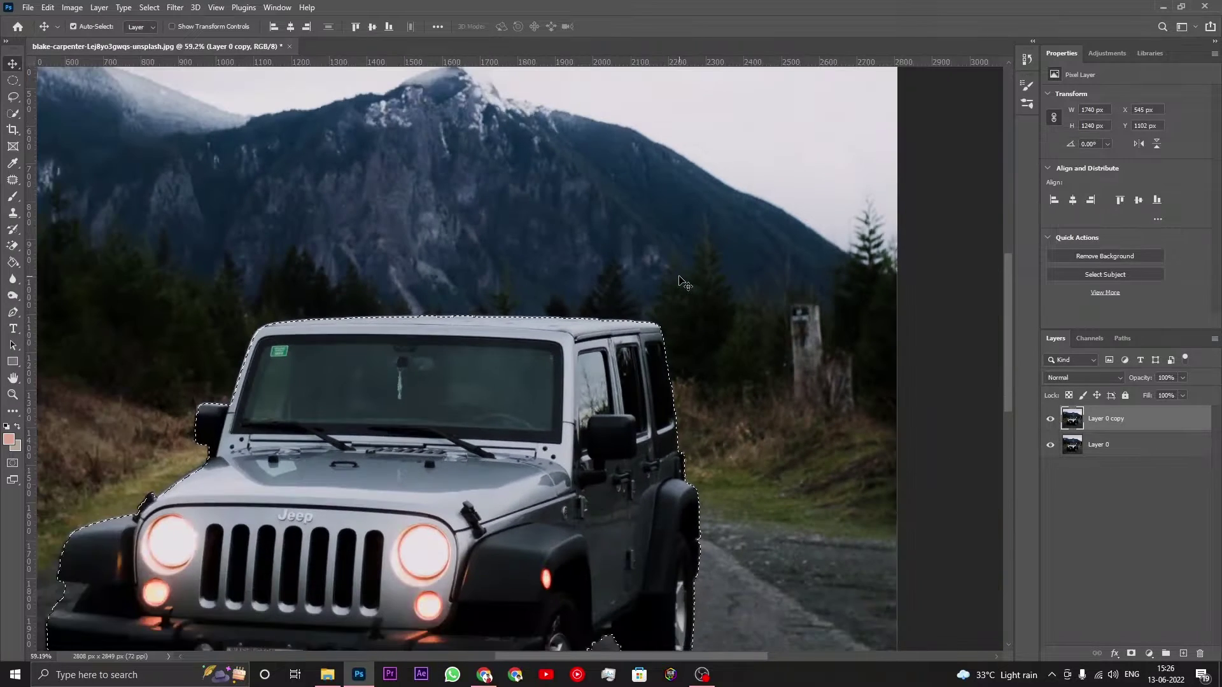
pyautogui.scroll(-1, 684, 282)
pyautogui.click(12, 114)
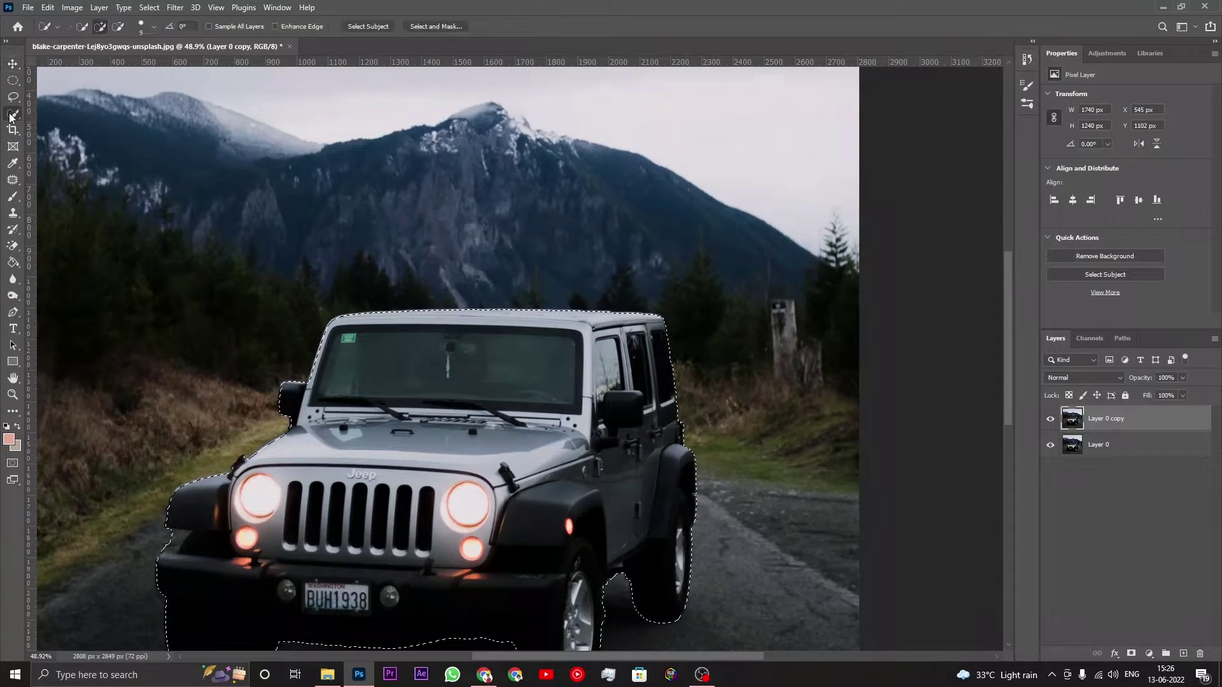
# - In Select and Mask, preview the jeep selection on a white background at 87% opacity
pyautogui.click(453, 27)
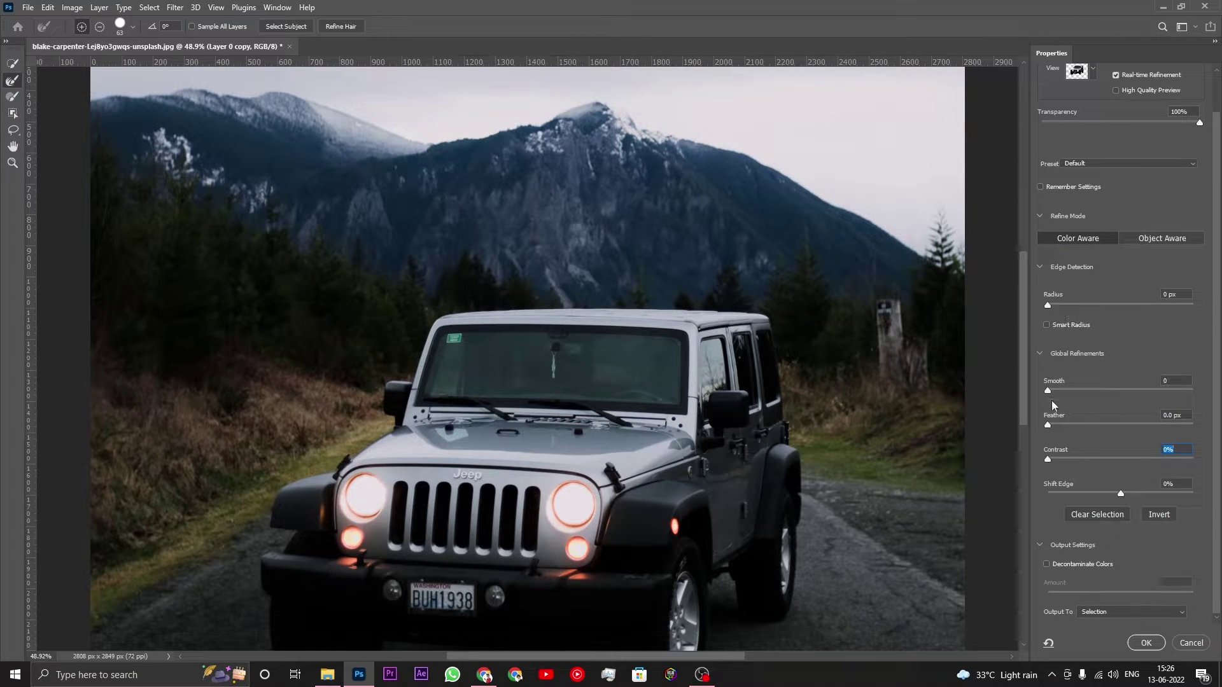
pyautogui.scroll(2, 1094, 182)
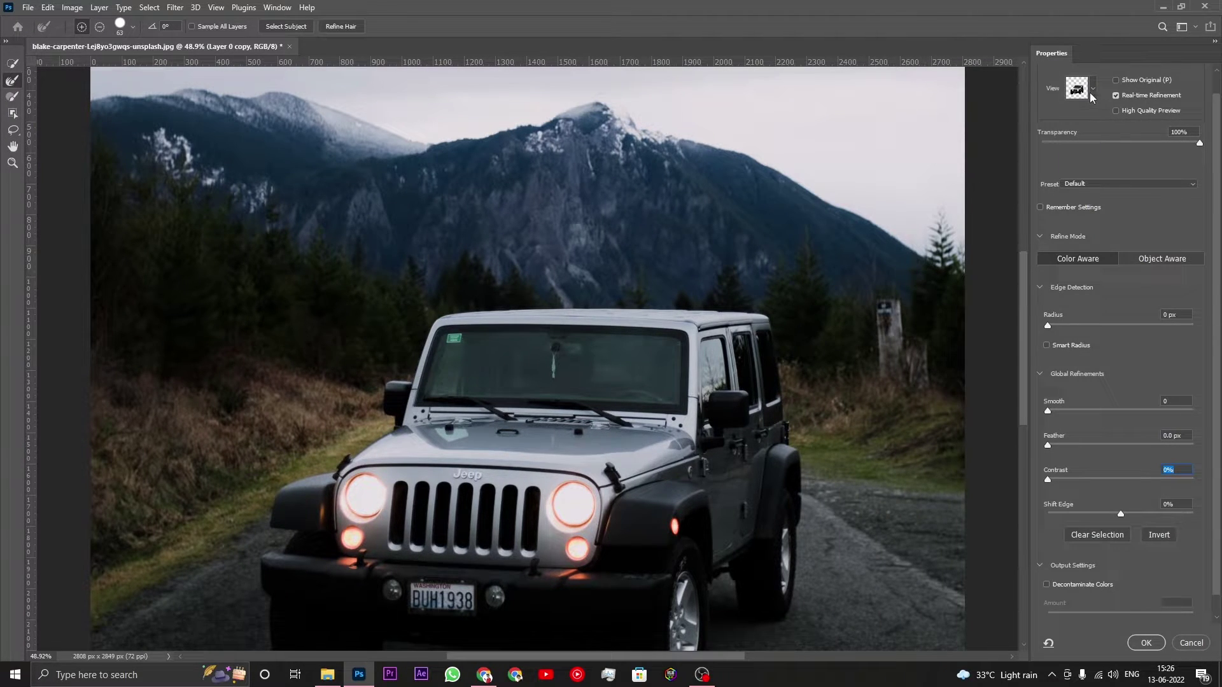
pyautogui.moveTo(1147, 143); pyautogui.dragTo(1197, 145)
pyautogui.click(1091, 91)
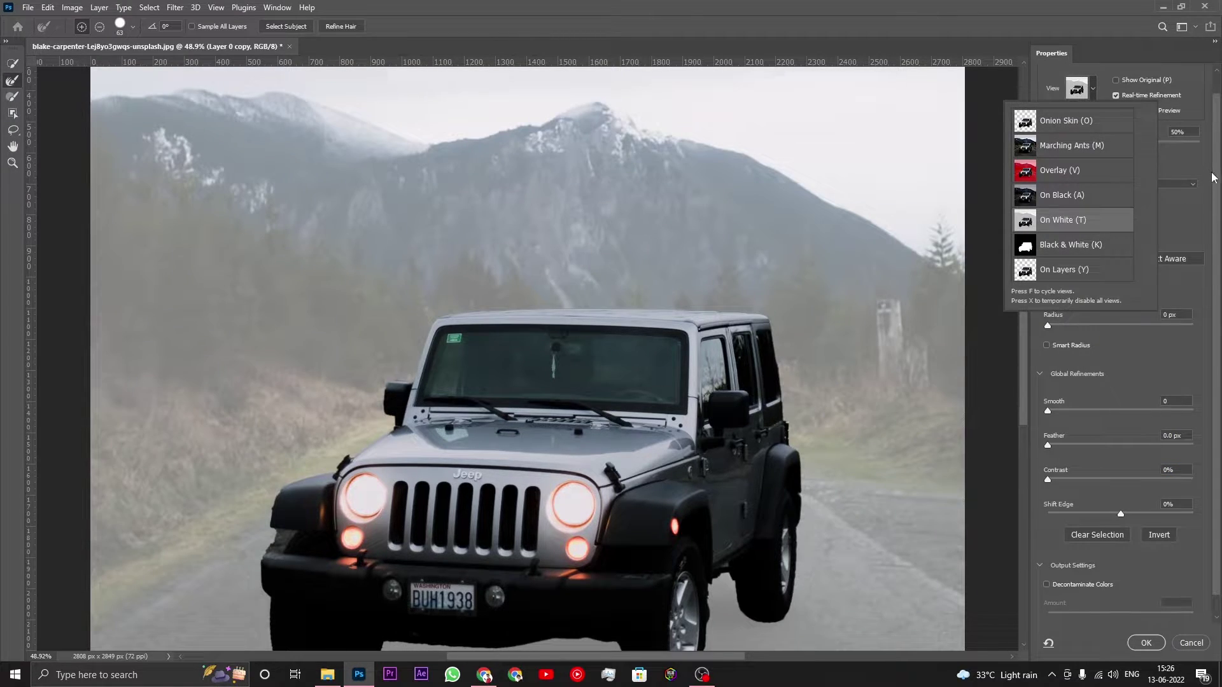
pyautogui.click(1207, 170)
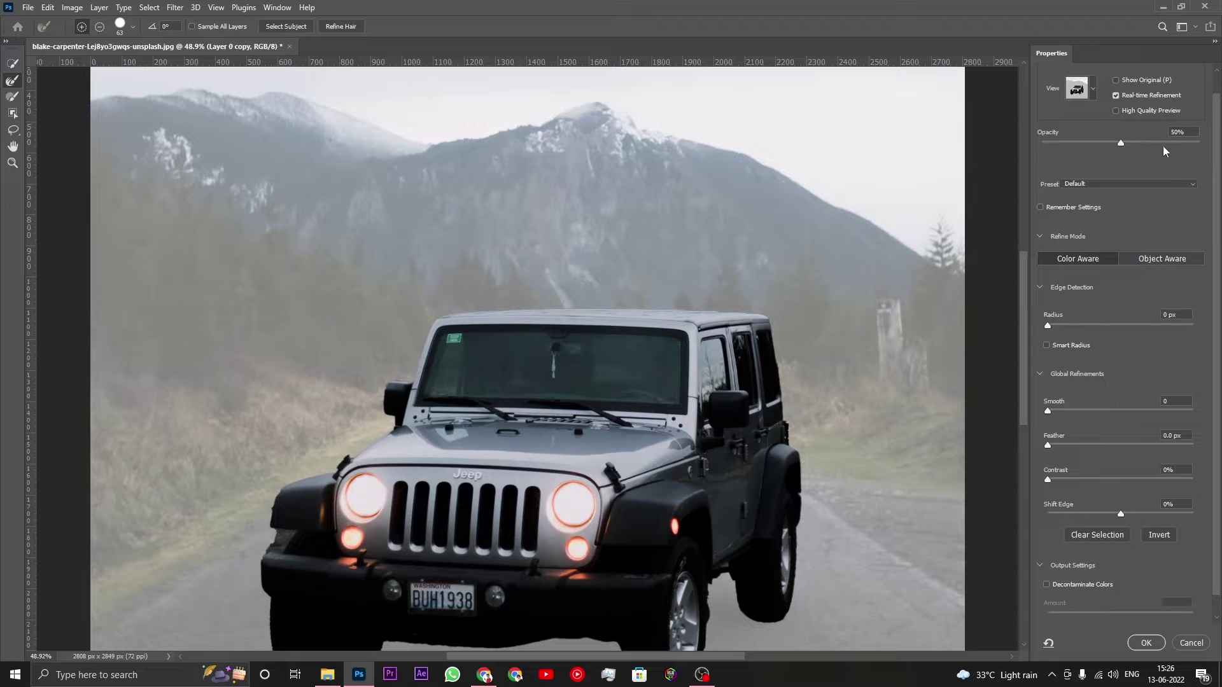
pyautogui.click(1178, 143)
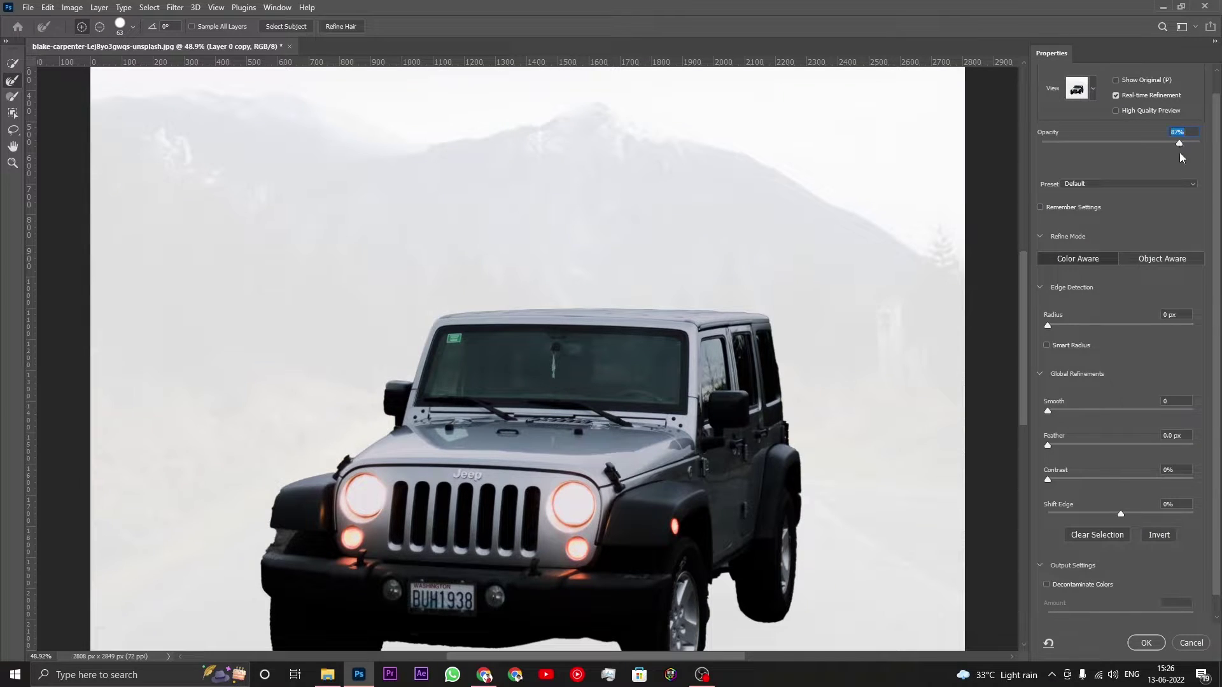
# - Refine edges to Smooth 15, Feather 0.7 px, Contrast 4%, and output to a new layer
pyautogui.click(1070, 411)
pyautogui.click(1053, 445)
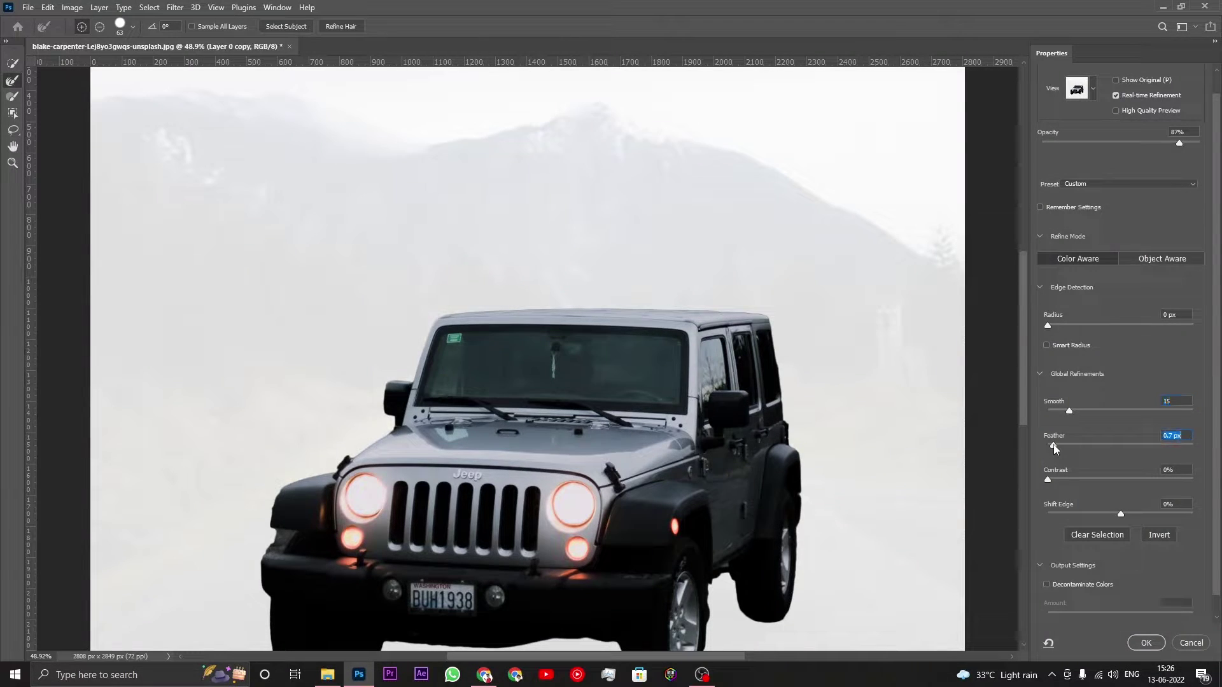
pyautogui.click(1053, 479)
pyautogui.scroll(-1, 1189, 559)
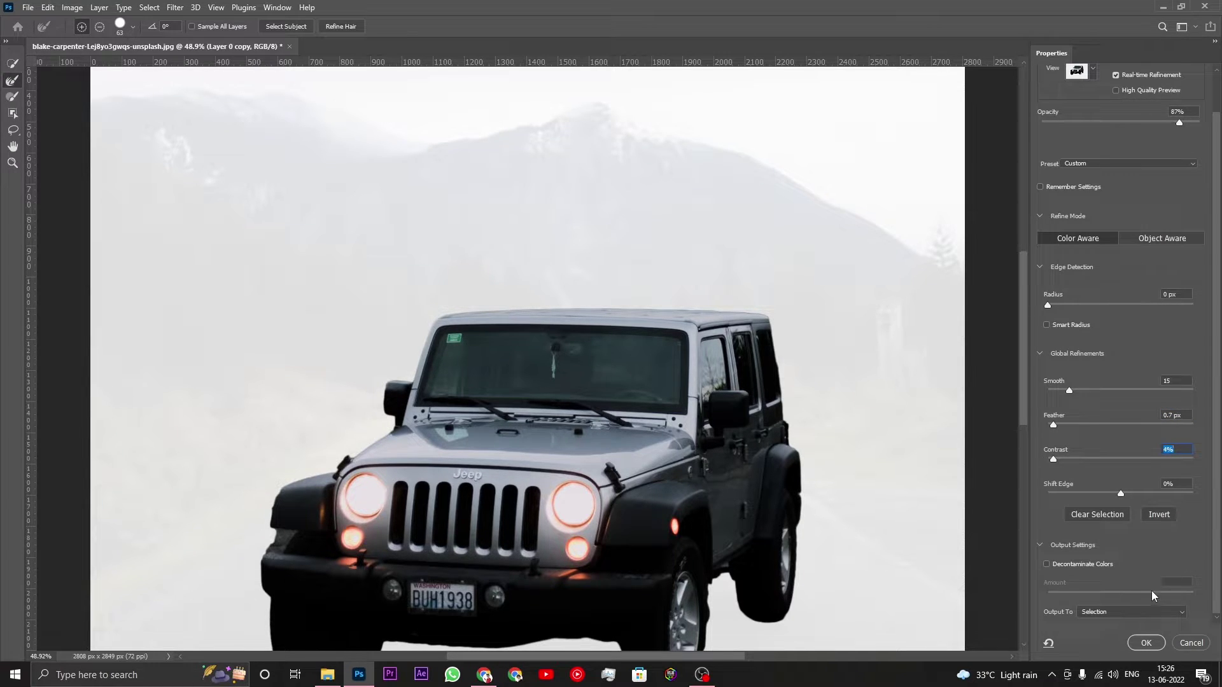
pyautogui.click(1105, 614)
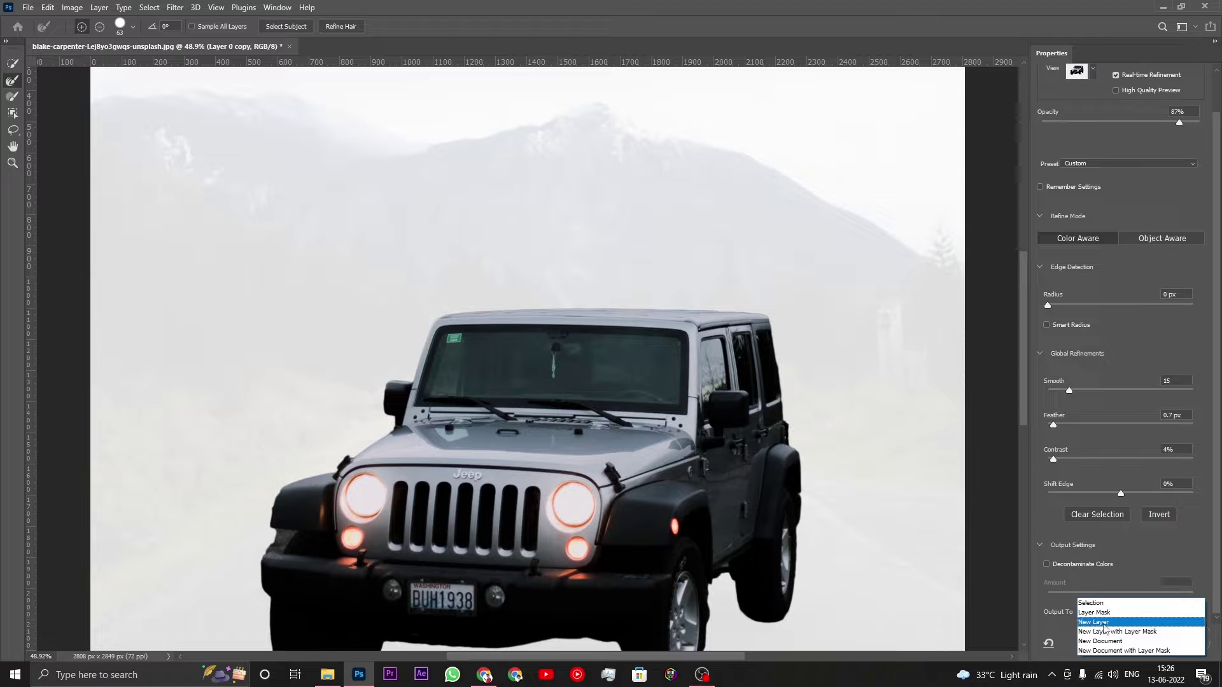
pyautogui.click(1104, 623)
pyautogui.click(1140, 642)
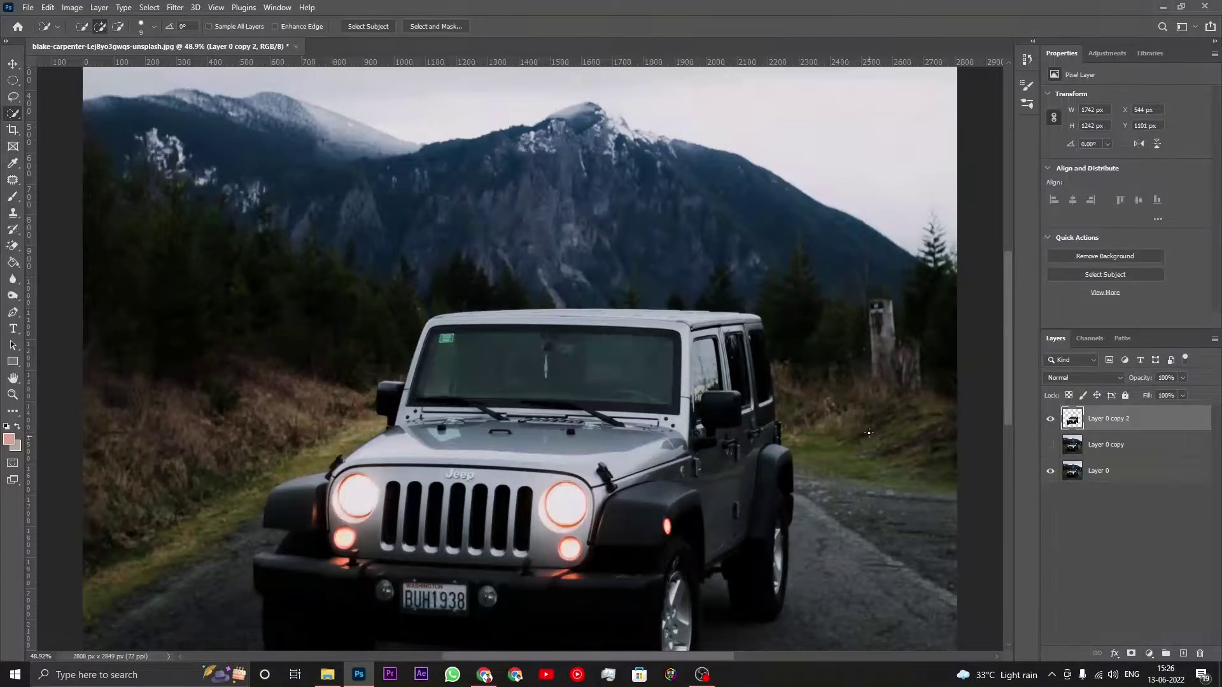
# - Add a white Poppins ExtraBold 250 pt 'FLEX' text layer left of the jeep
pyautogui.scroll(-3, 869, 432)
pyautogui.scroll(1, 865, 371)
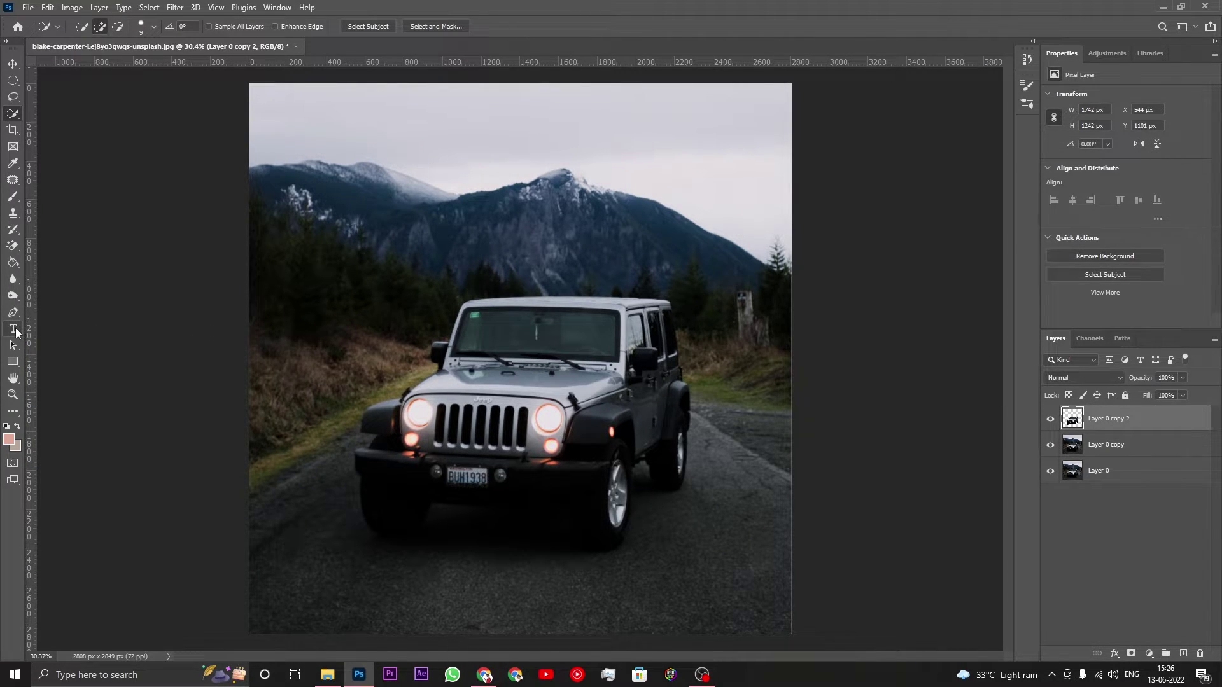
pyautogui.click(13, 330)
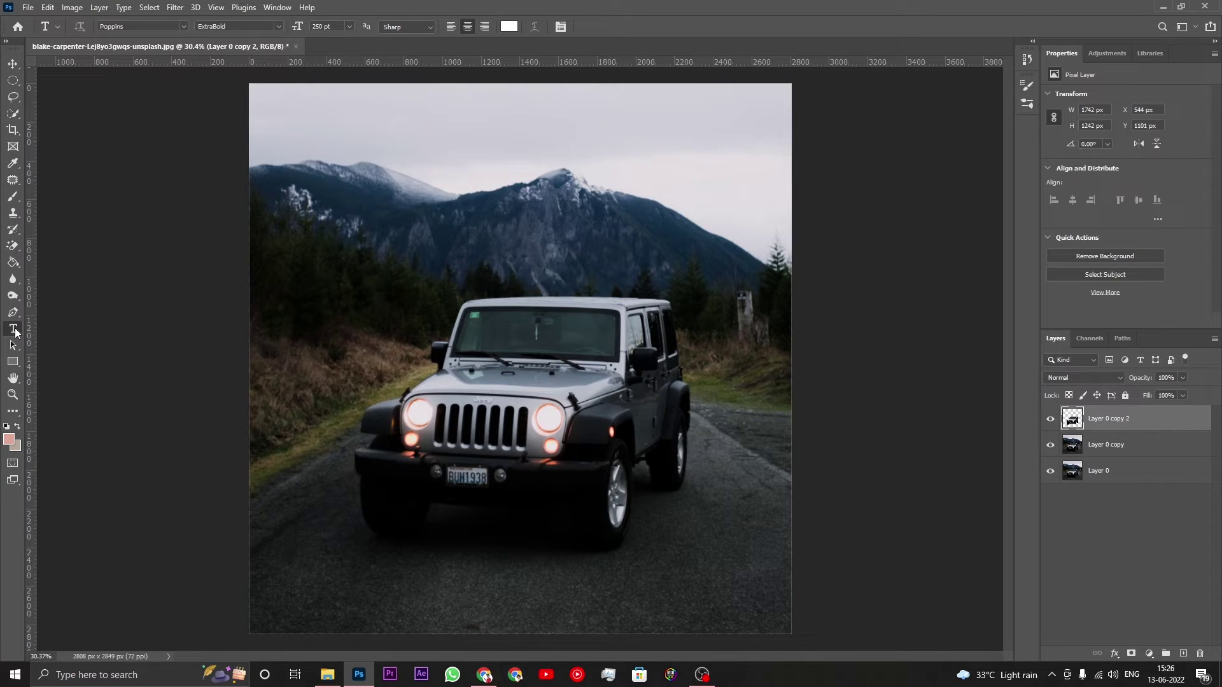
pyautogui.click(385, 283)
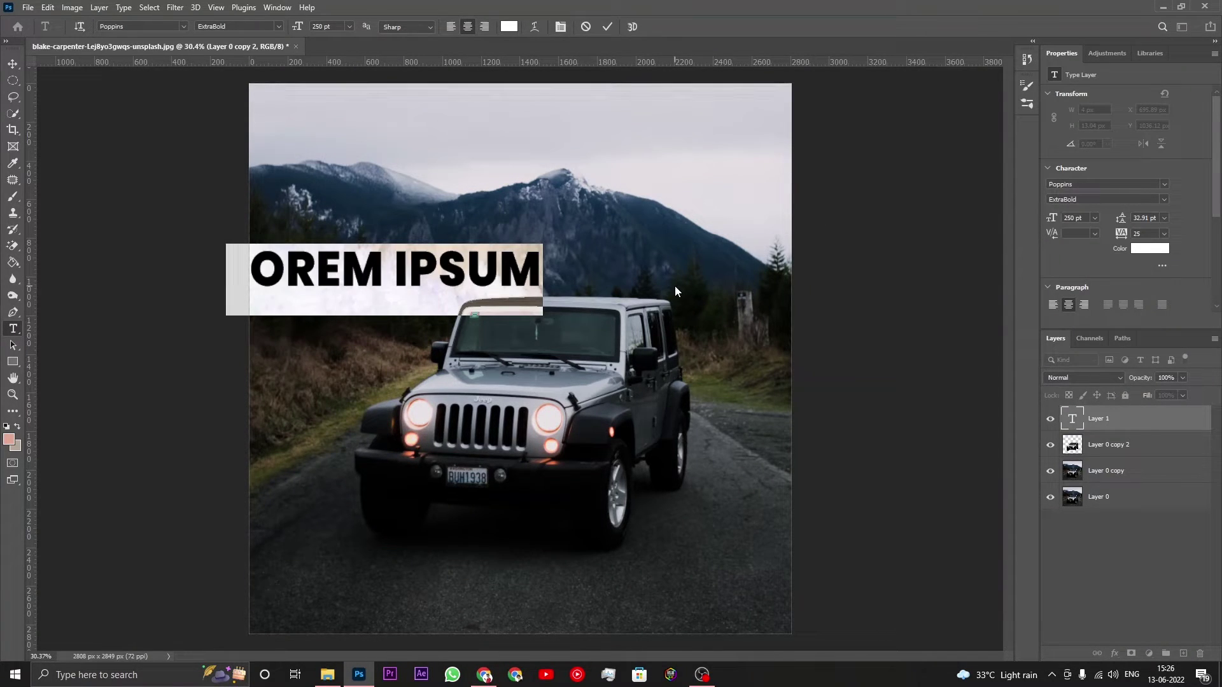
pyautogui.press('BackSpace')
pyautogui.write('F')
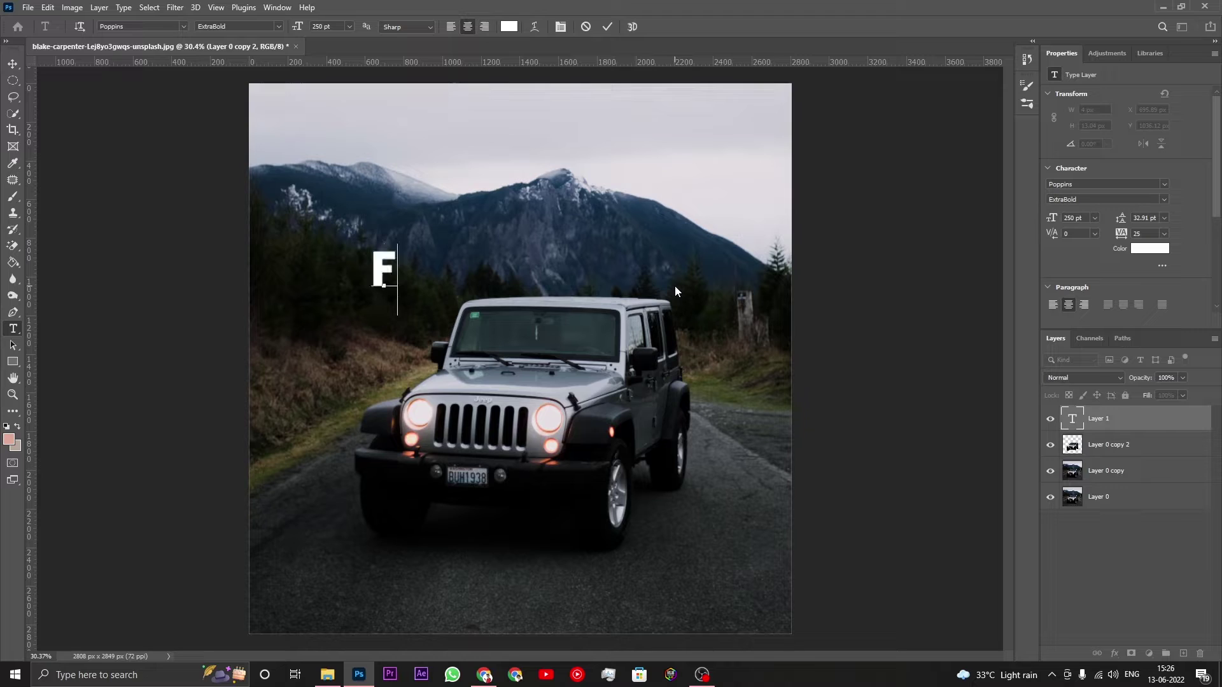
pyautogui.write('LEX')
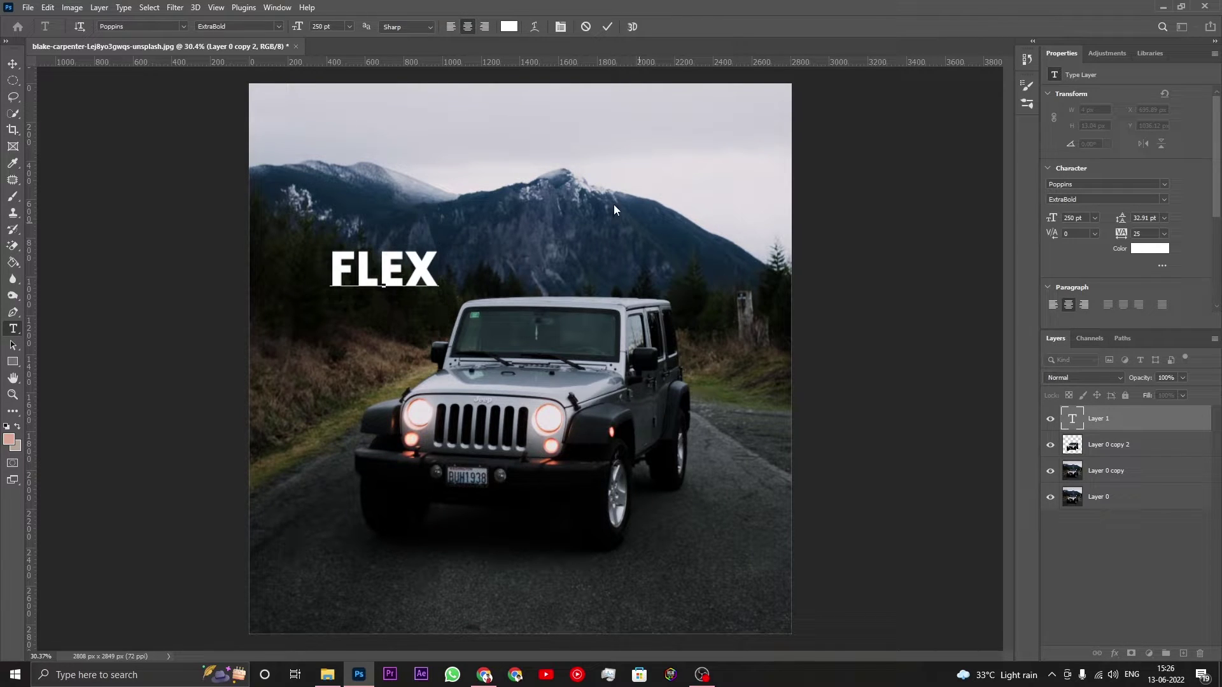
pyautogui.click(13, 64)
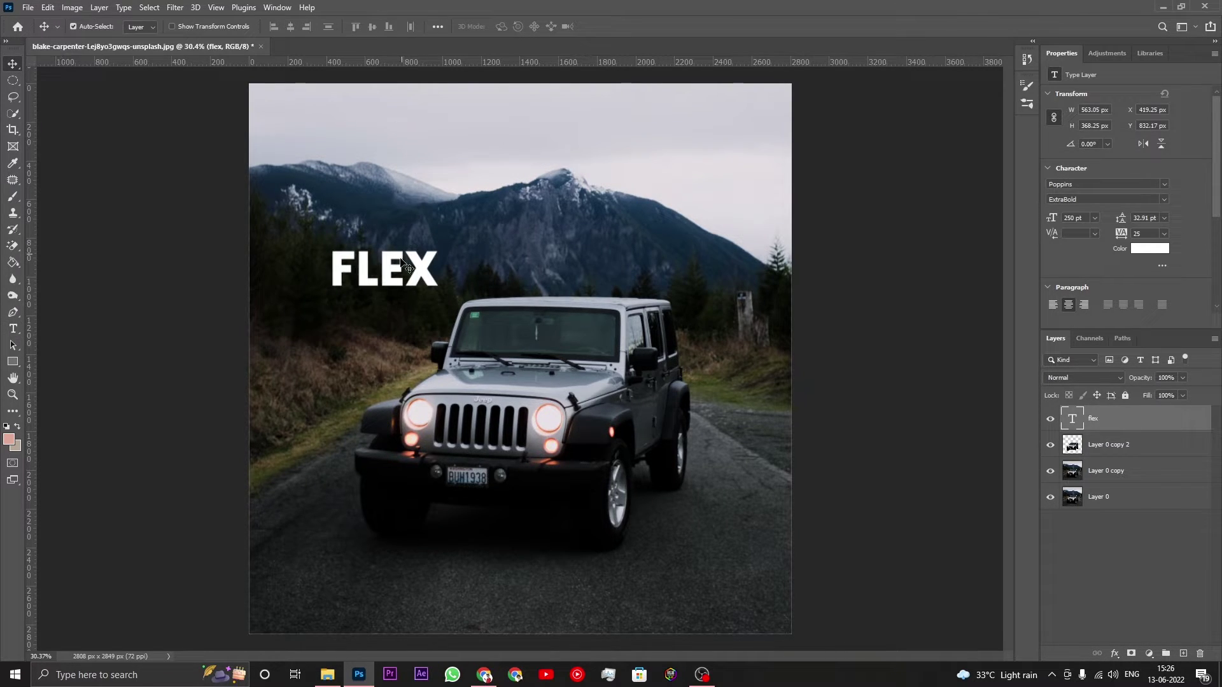
# - Move the FLEX layer below the jeep cut-out and scale it to about 212%
pyautogui.moveTo(425, 281); pyautogui.dragTo(573, 264)
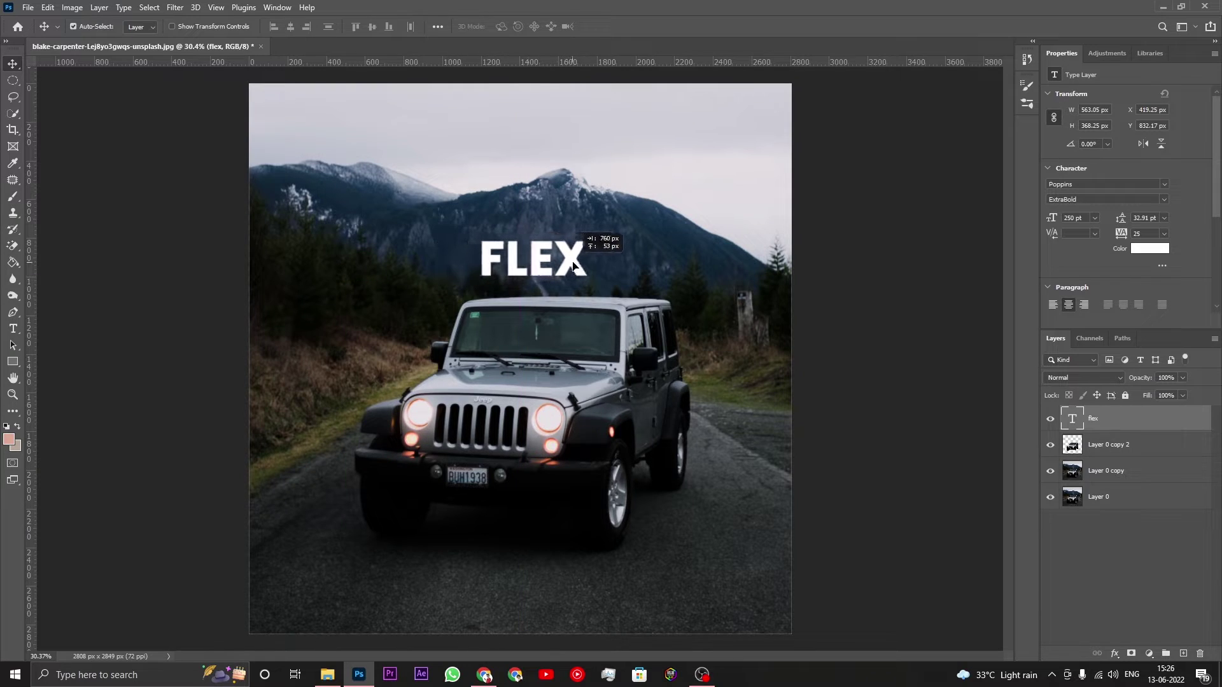
pyautogui.moveTo(1130, 425); pyautogui.dragTo(1128, 453)
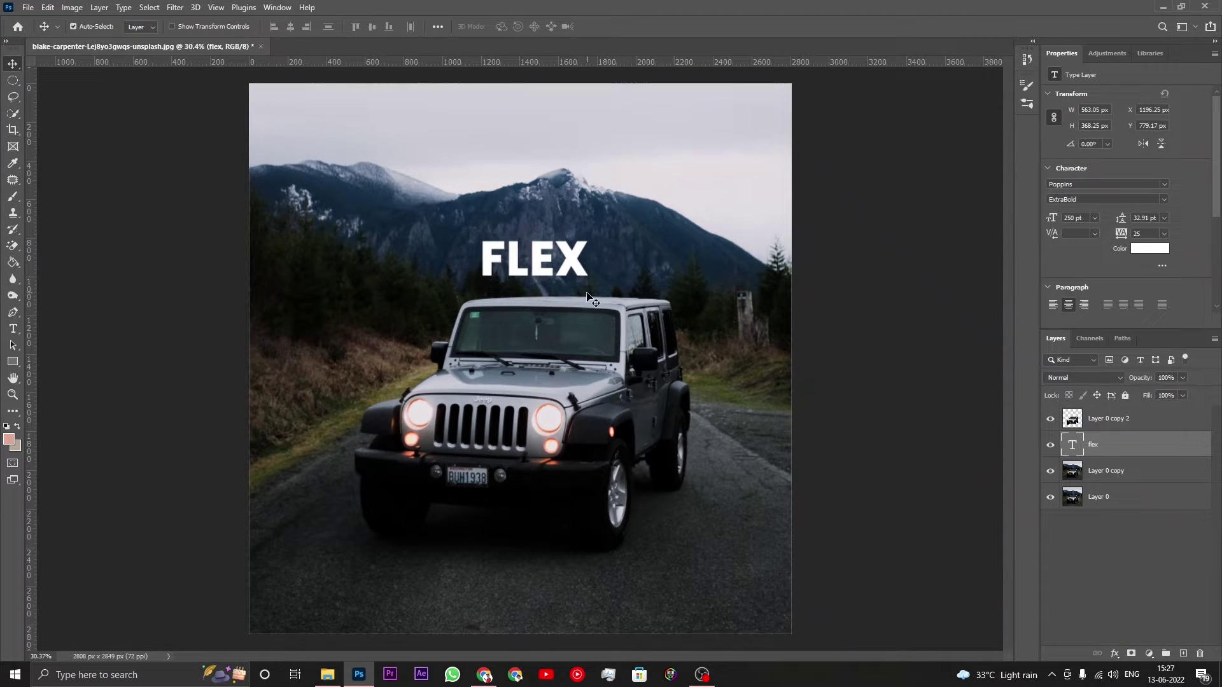
pyautogui.hotkey('ctrl', 't')
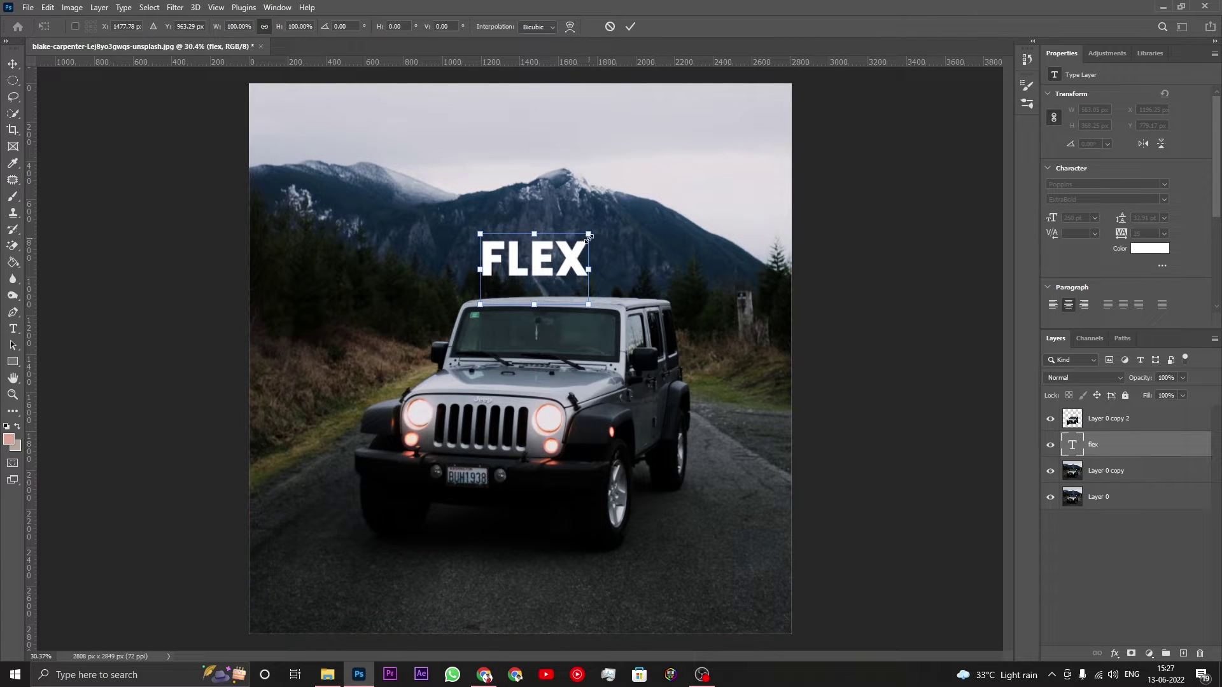
pyautogui.moveTo(588, 235); pyautogui.dragTo(669, 182)
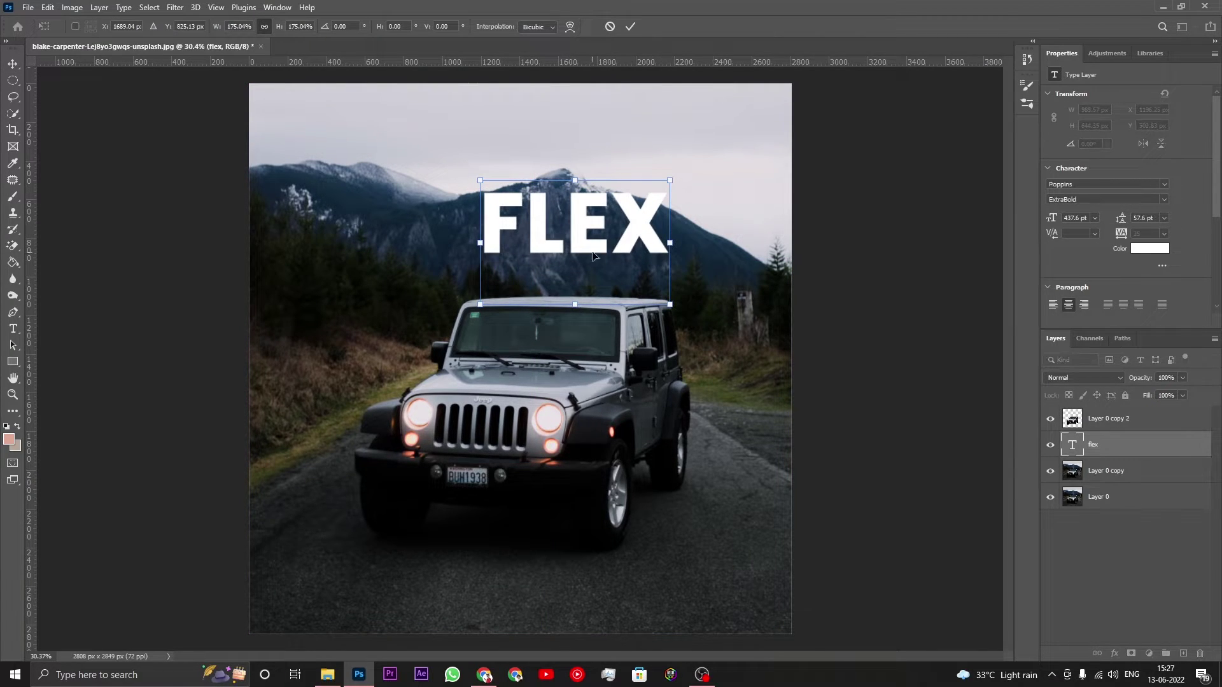
pyautogui.moveTo(593, 255); pyautogui.dragTo(586, 309)
pyautogui.scroll(3, 586, 274)
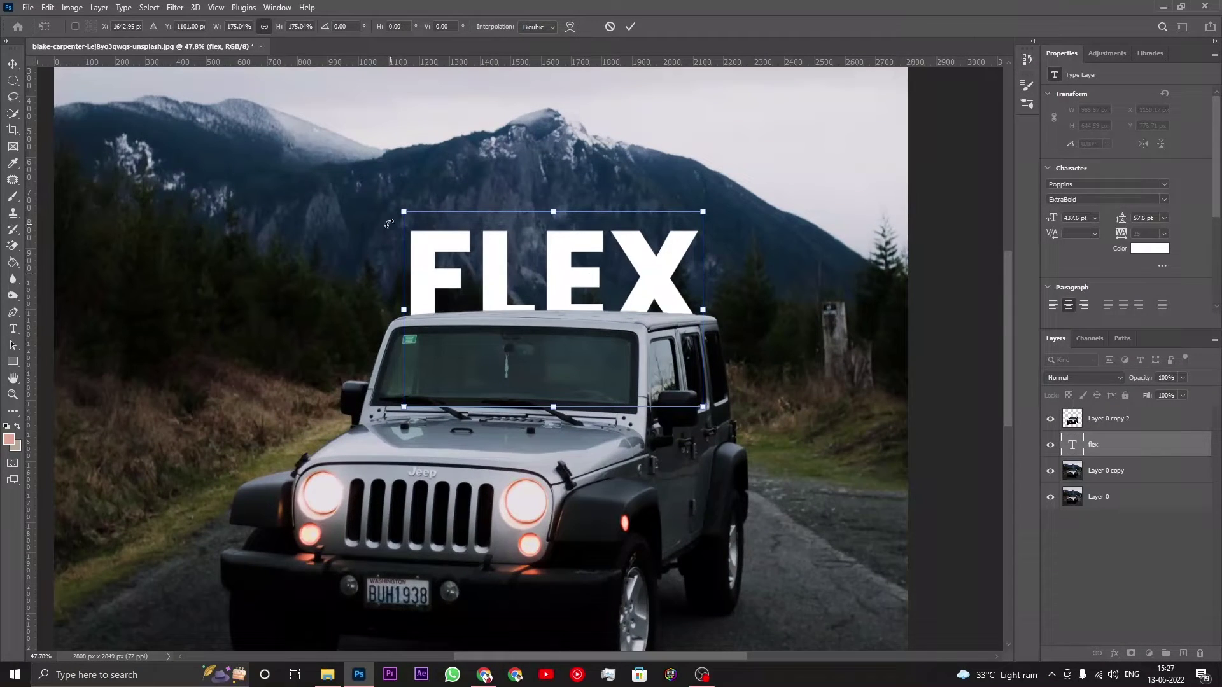
pyautogui.moveTo(404, 212); pyautogui.dragTo(361, 183)
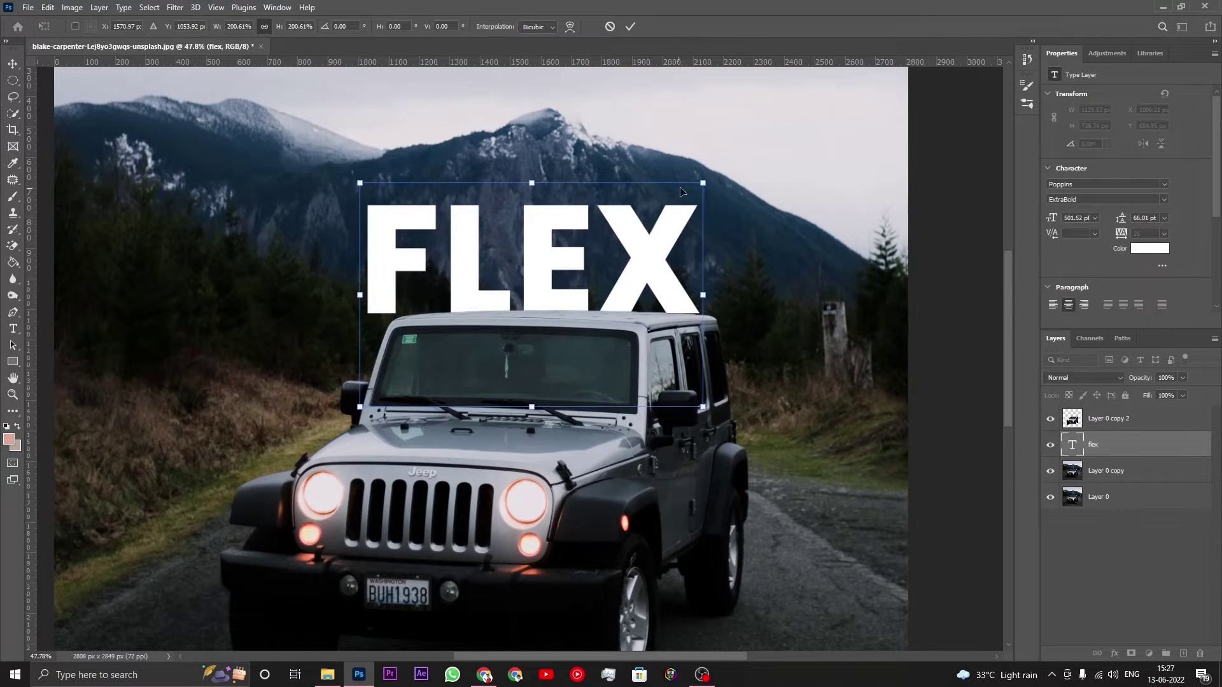
pyautogui.moveTo(702, 183); pyautogui.dragTo(723, 171)
pyautogui.moveTo(629, 250); pyautogui.dragTo(648, 266)
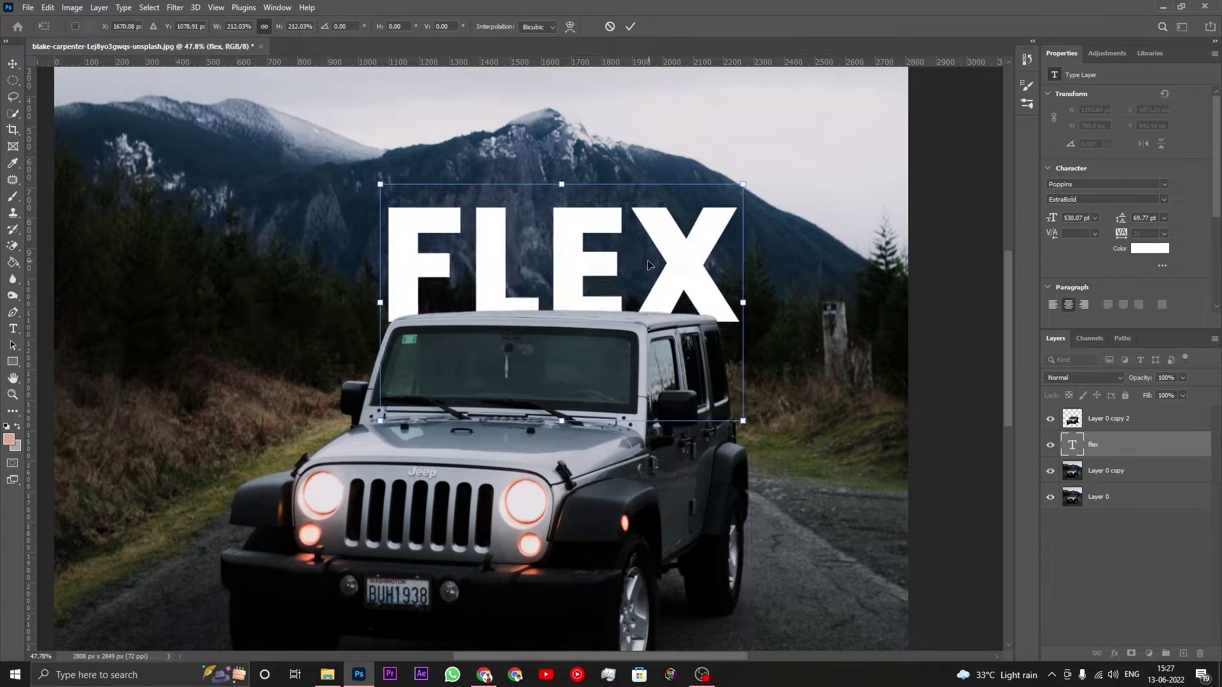
pyautogui.press('Return')
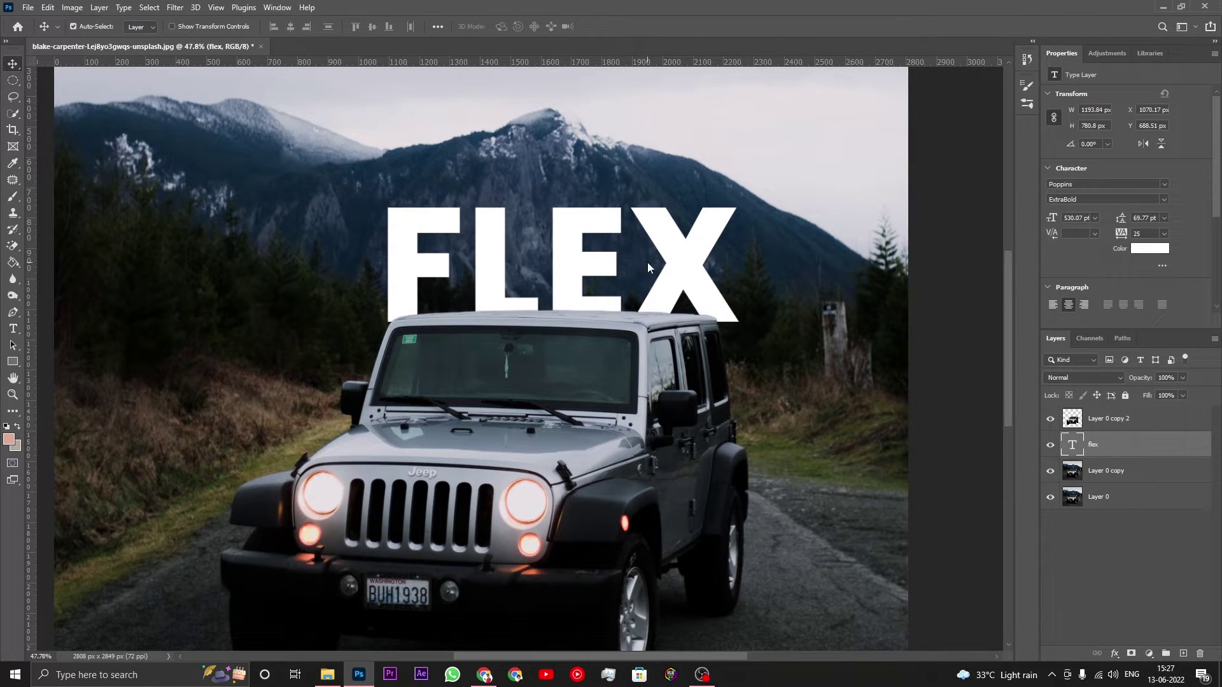
# - Nudge FLEX so its letters sit just behind the jeep's roof, then fit the photo on screen
pyautogui.hotkey('shift', 'Left')
pyautogui.hotkey('shift', 'Left')
pyautogui.hotkey('shift', 'Left')
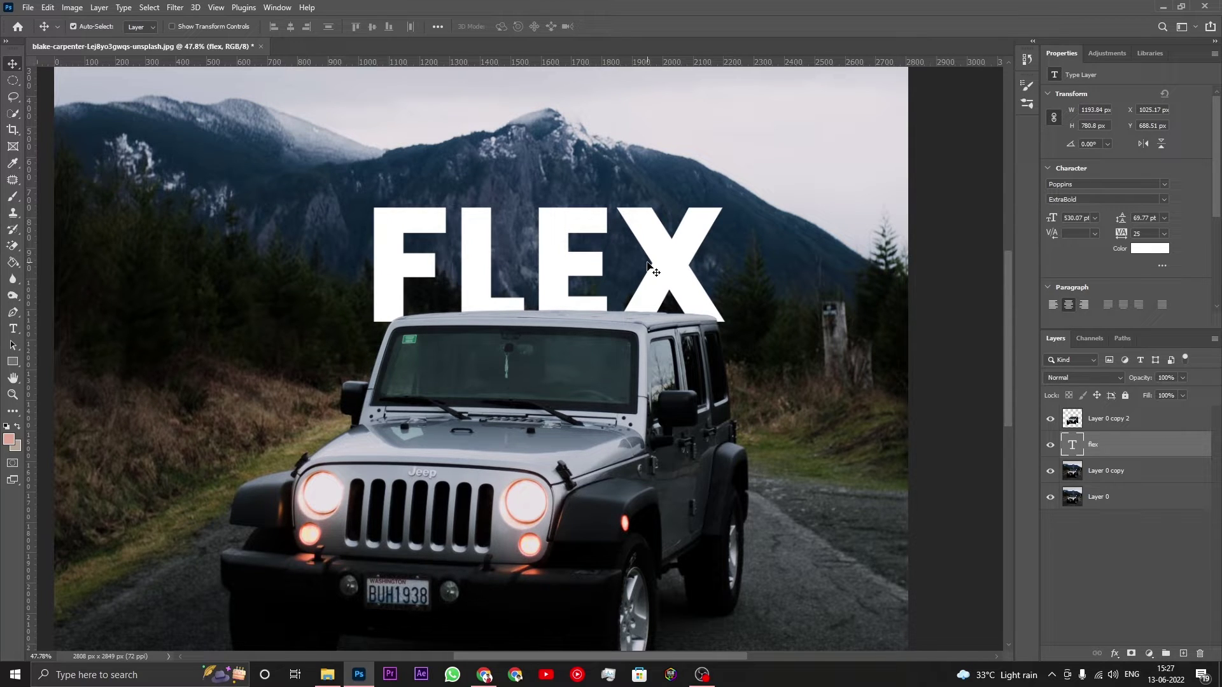
pyautogui.press('Right')
pyautogui.press('Right')
pyautogui.press('Up')
pyautogui.press('Up')
pyautogui.press('Up')
pyautogui.scroll(-2, 634, 255)
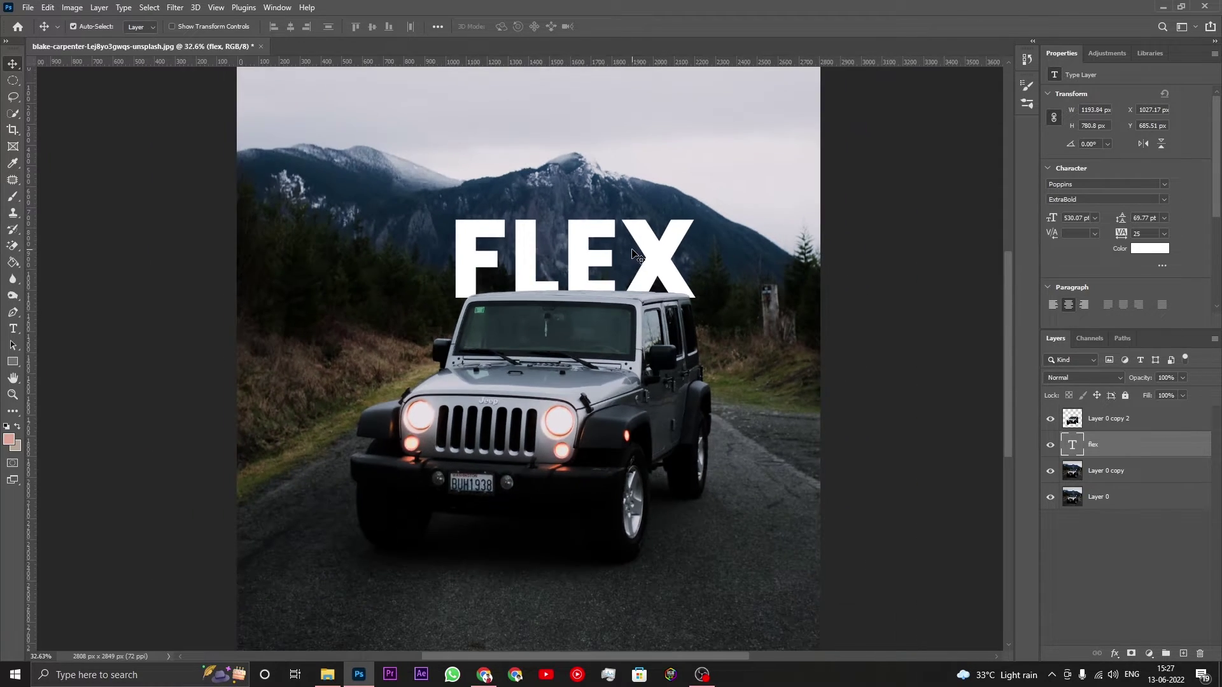
pyautogui.scroll(-2, 633, 254)
pyautogui.scroll(3, 598, 256)
pyautogui.scroll(3, 566, 257)
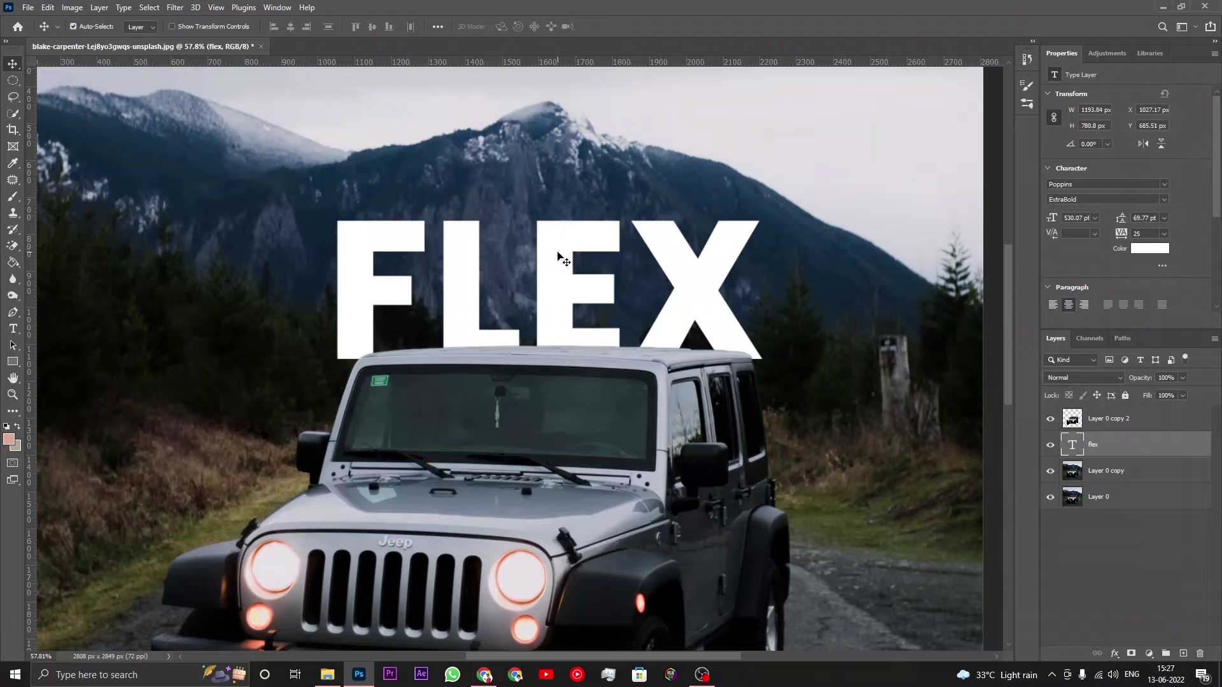
pyautogui.scroll(1, 558, 256)
pyautogui.press('Right')
pyautogui.press('Right')
pyautogui.press('Right')
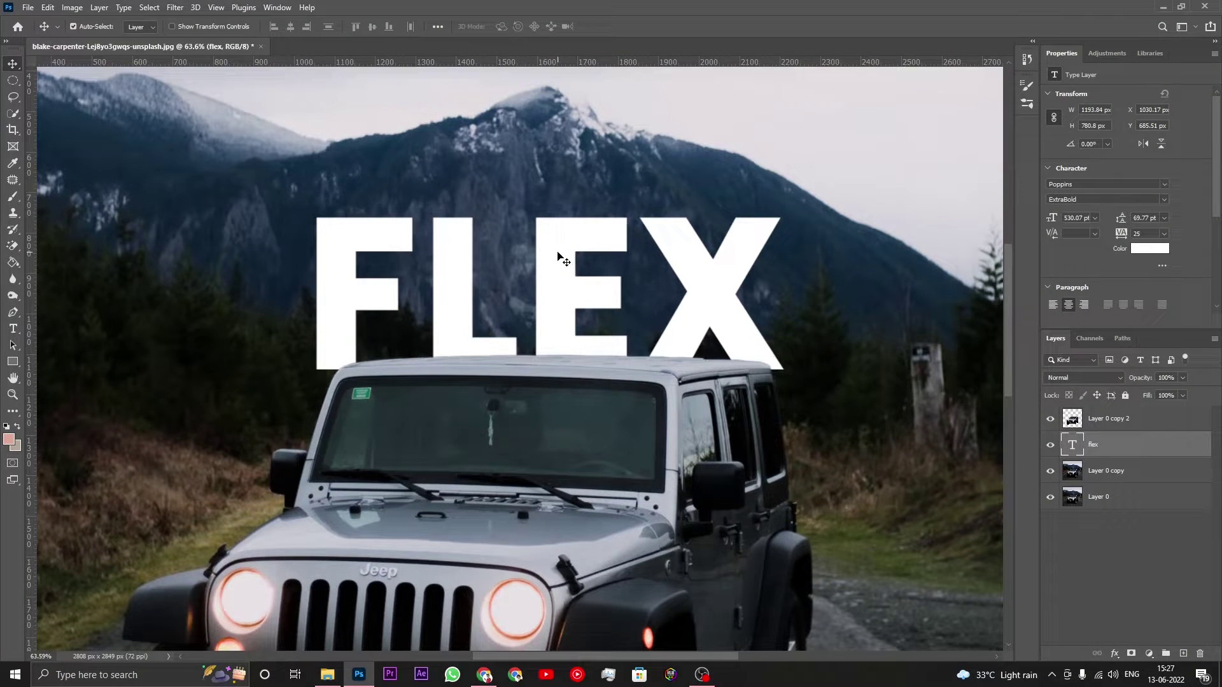
pyautogui.press('Down')
pyautogui.press('Down')
pyautogui.press('Down')
pyautogui.press('Down')
pyautogui.press('Down')
pyautogui.press('Down')
pyautogui.press('Down')
pyautogui.press('Down')
pyautogui.press('Down')
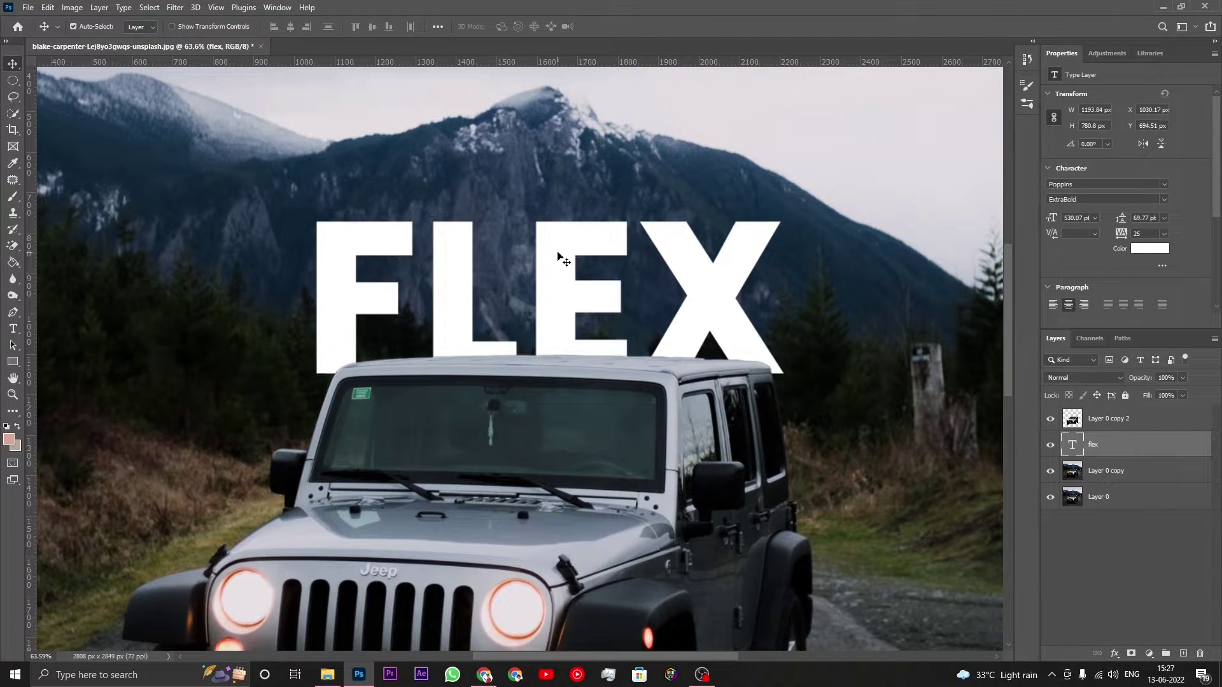
pyautogui.press('Down')
pyautogui.press('Down')
pyautogui.press('Down')
pyautogui.press('Down')
pyautogui.press('Down')
pyautogui.press('Down')
pyautogui.press('Down')
pyautogui.press('Right')
pyautogui.press('Right')
pyautogui.press('Right')
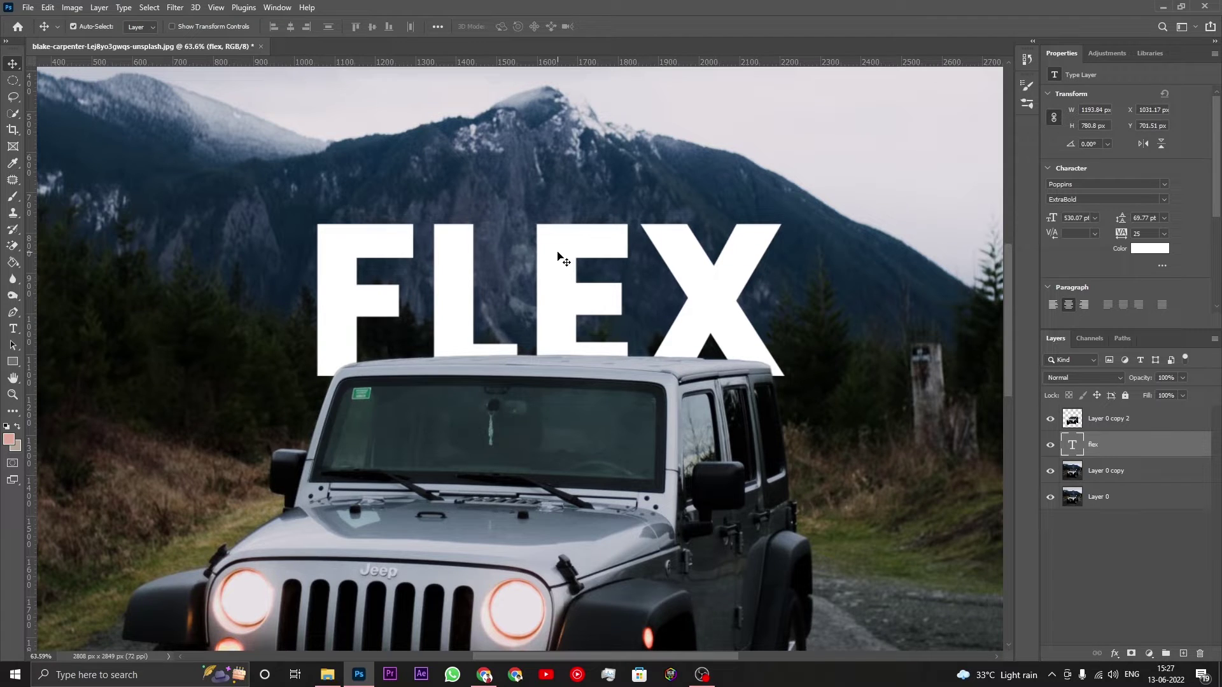
pyautogui.press('Right')
pyautogui.press('Right')
pyautogui.hotkey('ctrl', '0')
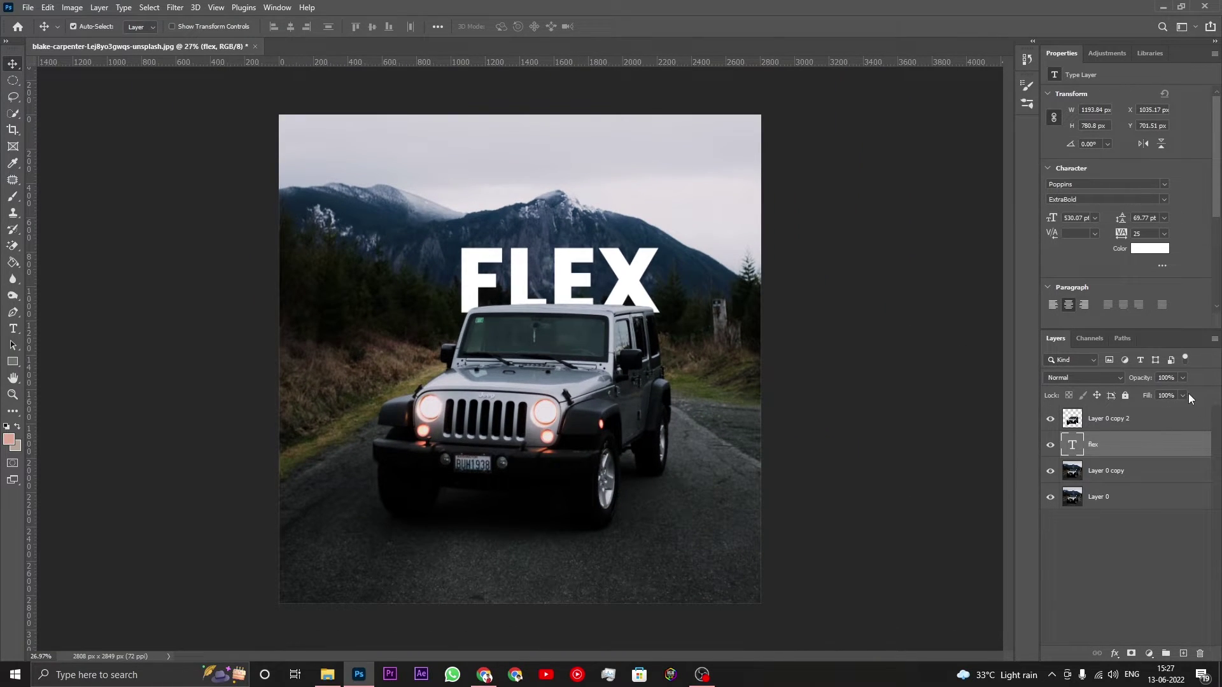
# - Set the FLEX layer's fill to 0%
pyautogui.click(1183, 396)
pyautogui.moveTo(1157, 410); pyautogui.dragTo(1112, 409)
pyautogui.click(1150, 542)
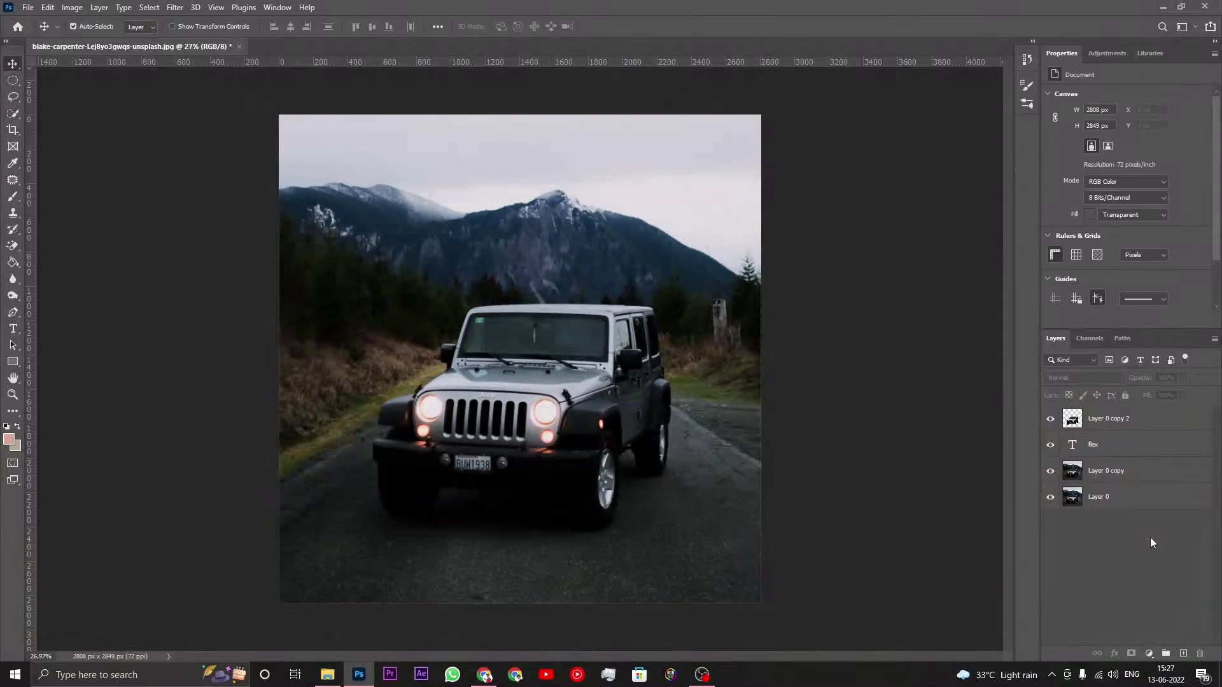
# - Add a 2 px white outside Stroke effect to the FLEX layer
pyautogui.click(1115, 653)
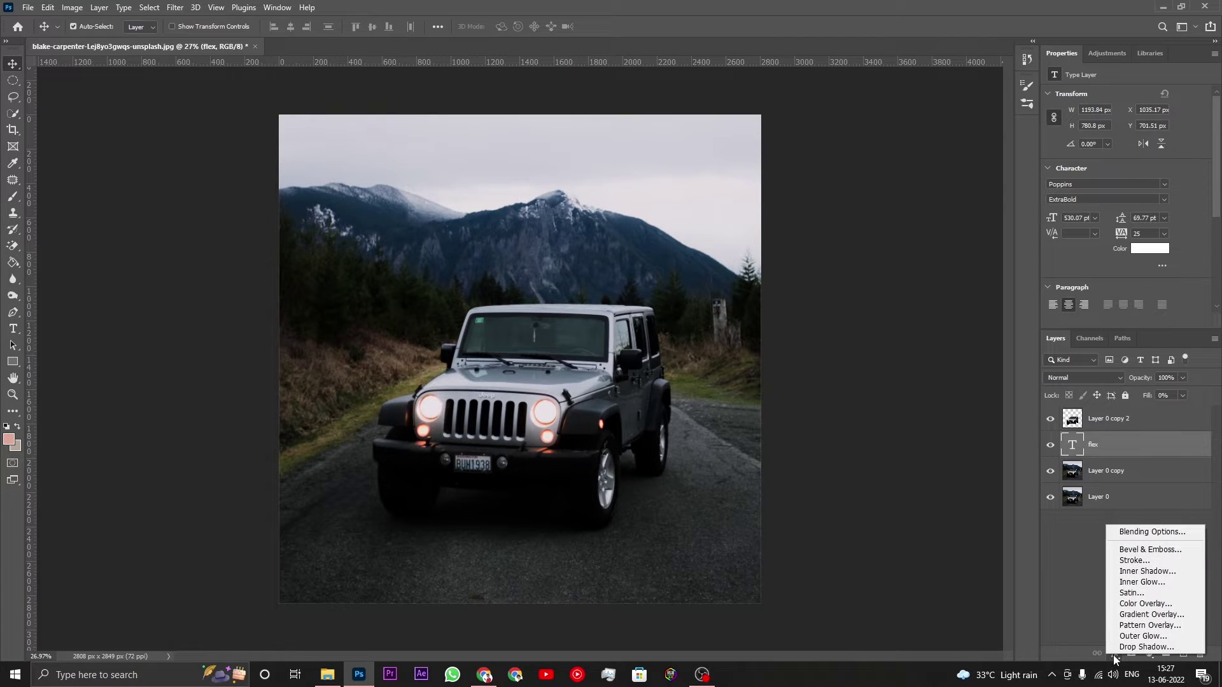
pyautogui.click(1132, 561)
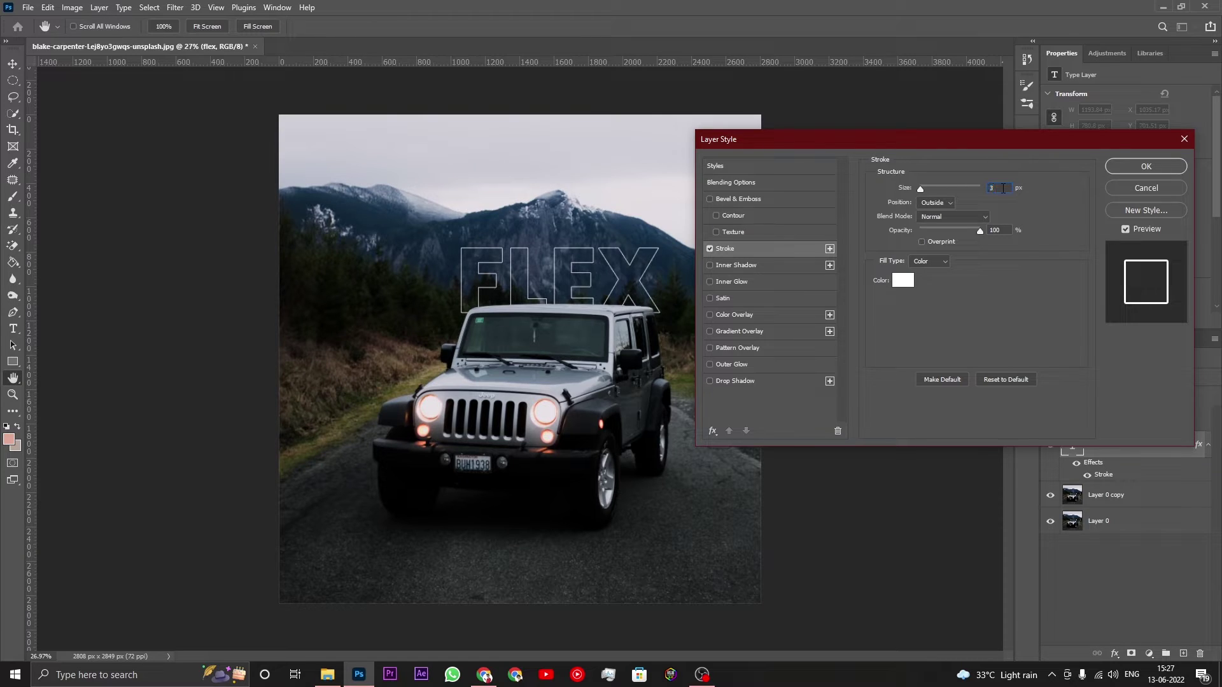
pyautogui.write('30')
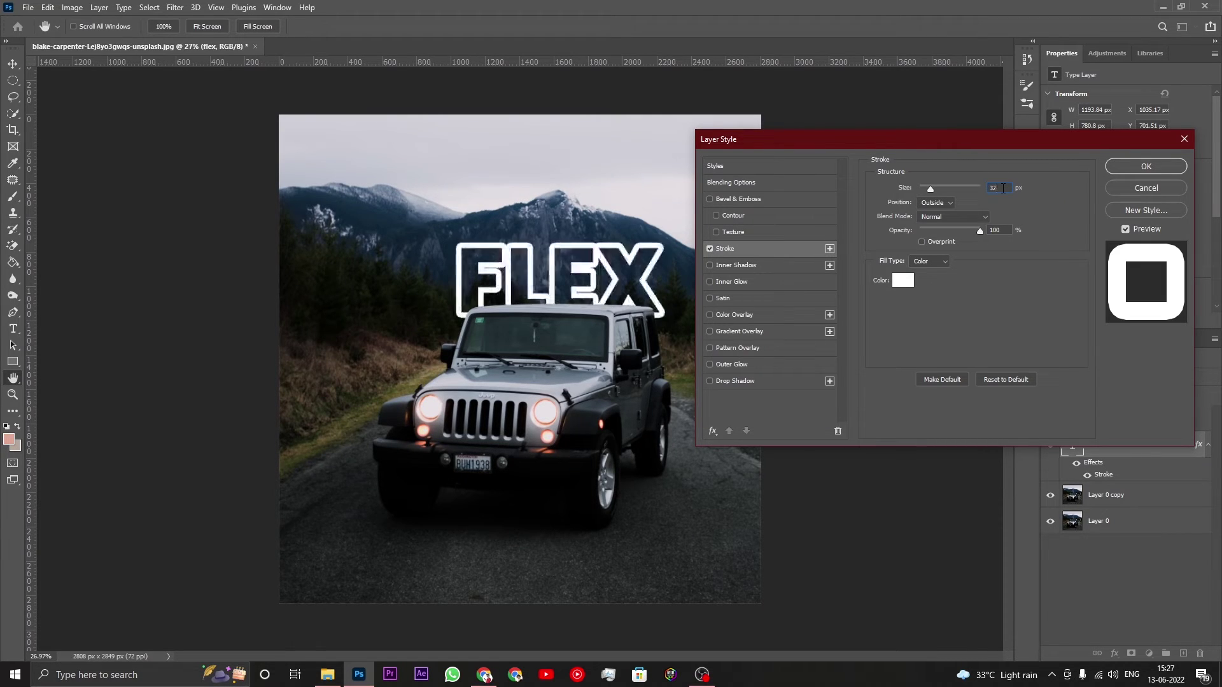
pyautogui.press('BackSpace')
pyautogui.press('BackSpace')
pyautogui.write('2')
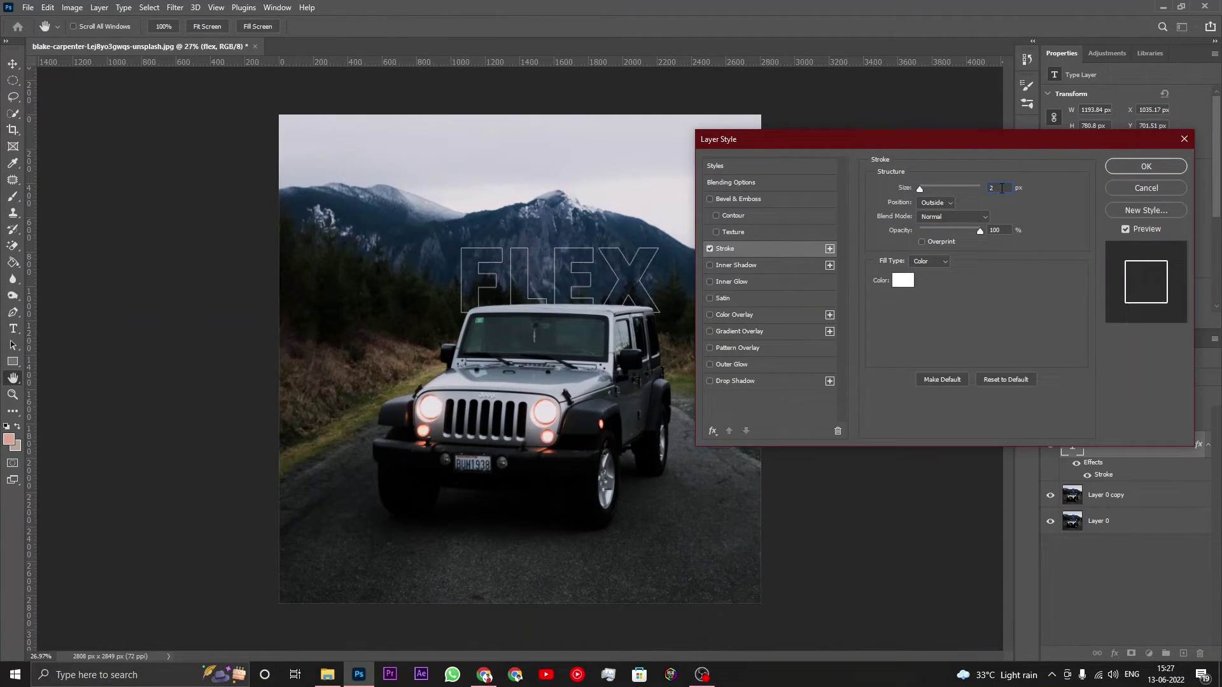
pyautogui.click(1127, 165)
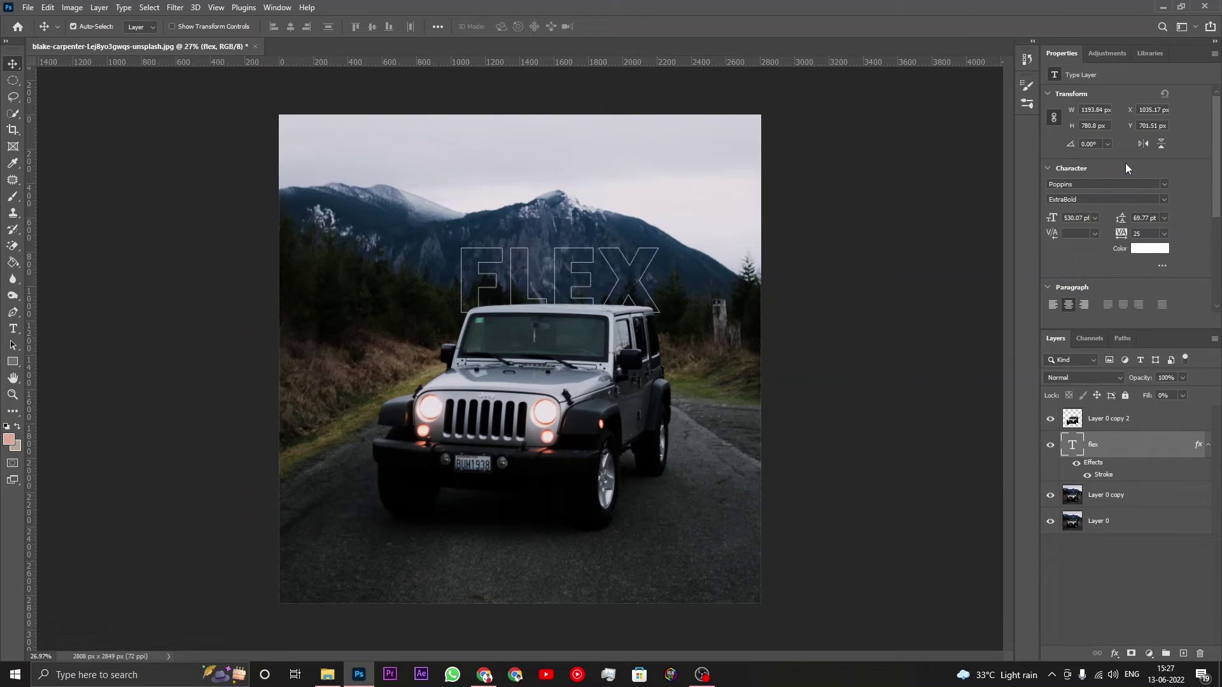
pyautogui.scroll(2, 668, 191)
pyautogui.scroll(2, 669, 191)
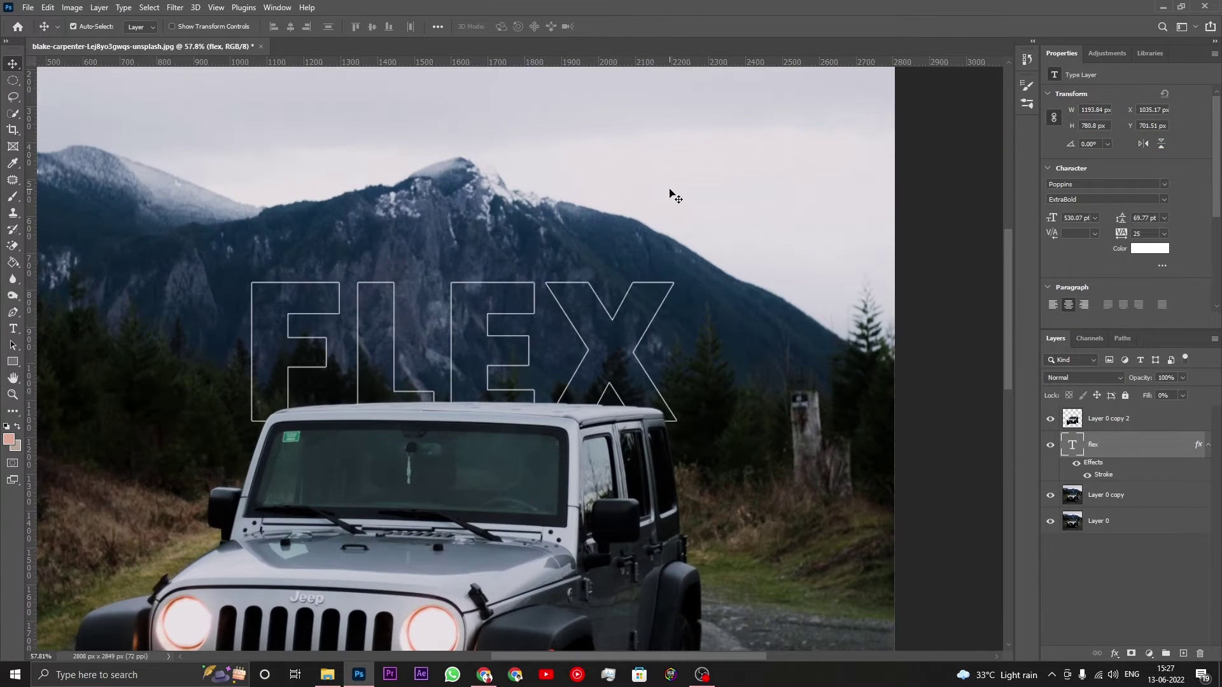
pyautogui.scroll(2, 668, 191)
pyautogui.scroll(2, 581, 250)
pyautogui.scroll(-2, 581, 250)
pyautogui.scroll(-2, 581, 250)
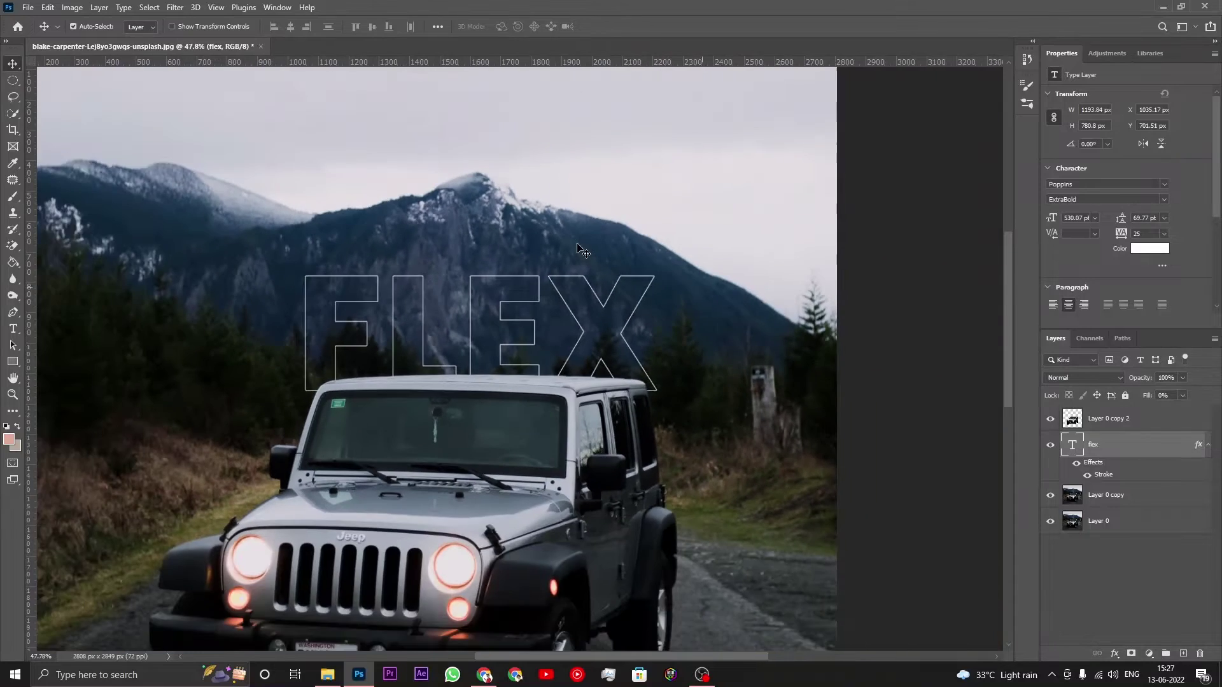
pyautogui.scroll(-2, 581, 250)
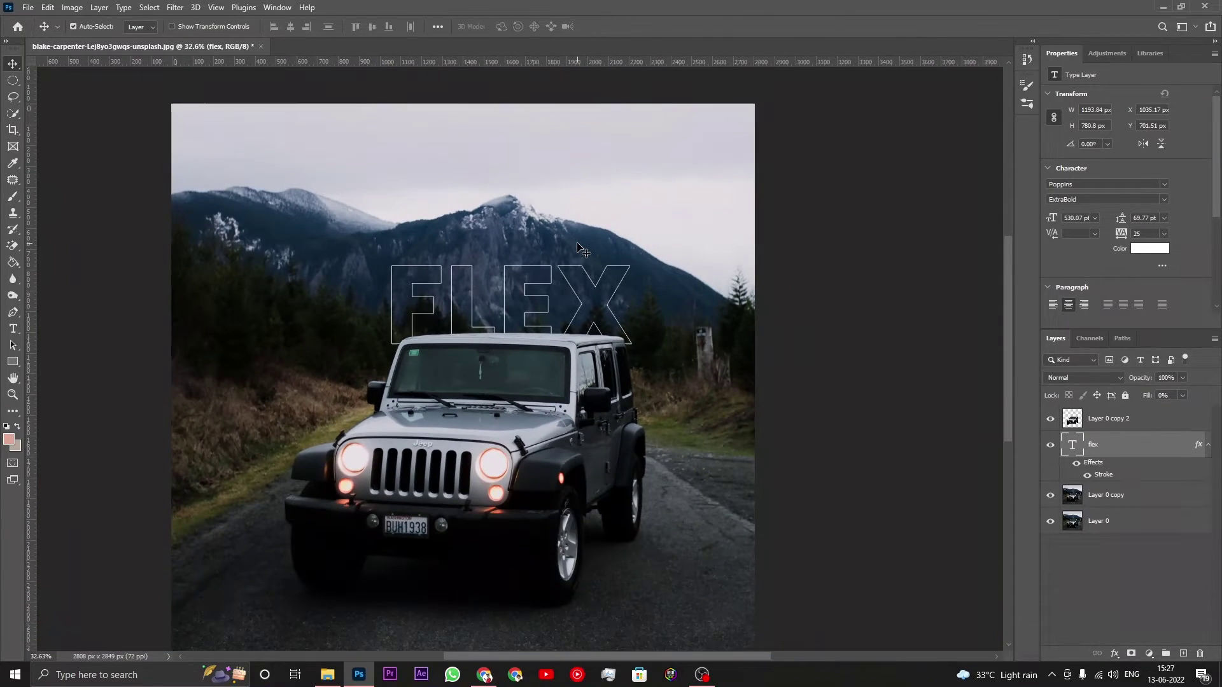
# - Add an Outer Glow in salmon e67a54 from the headlight, spread 5%, size 16 px
pyautogui.click(1114, 654)
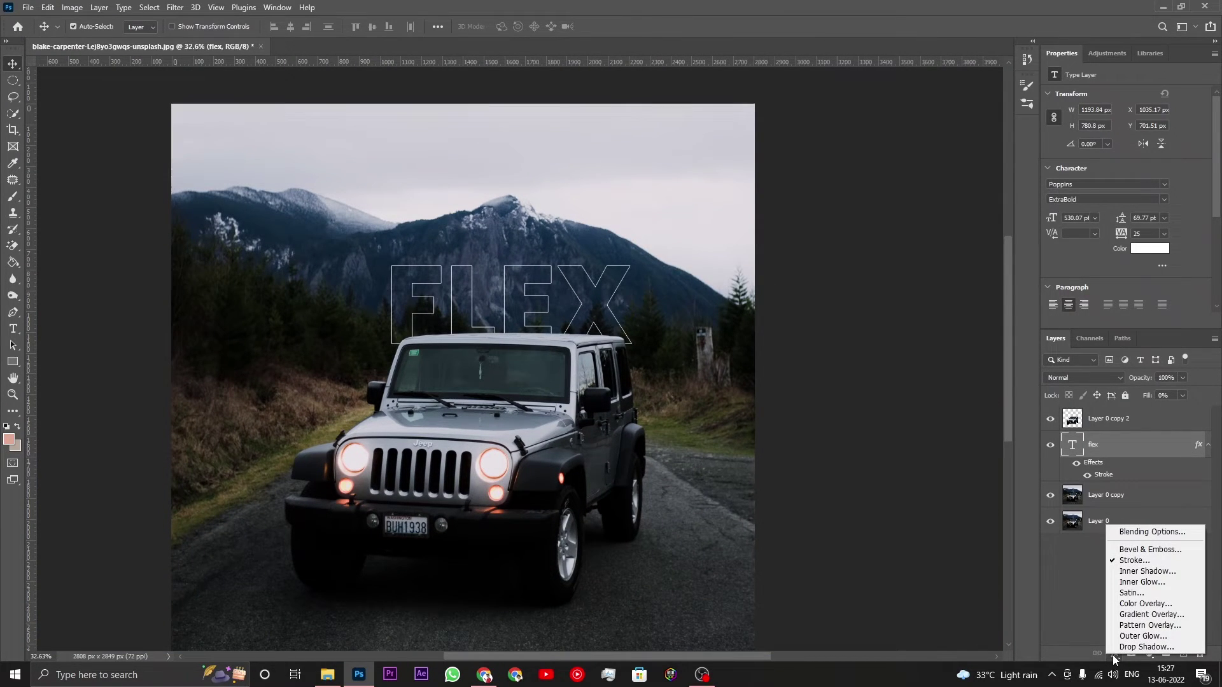
pyautogui.click(1133, 637)
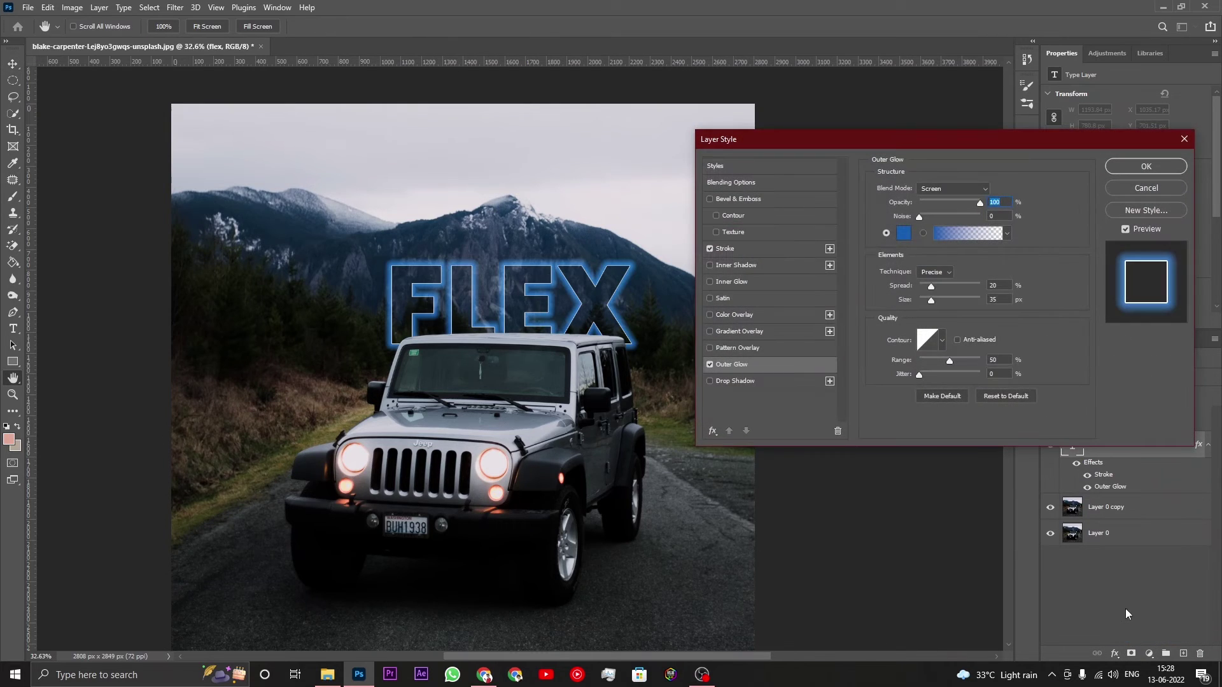
pyautogui.click(902, 235)
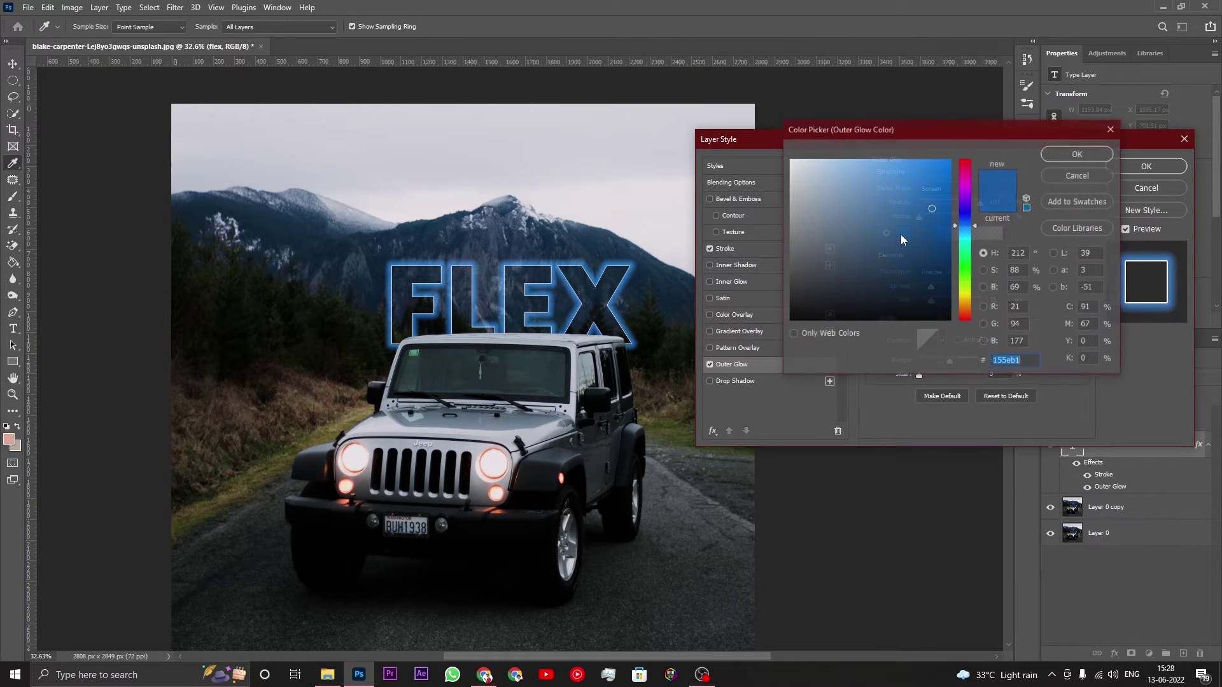
pyautogui.click(675, 430)
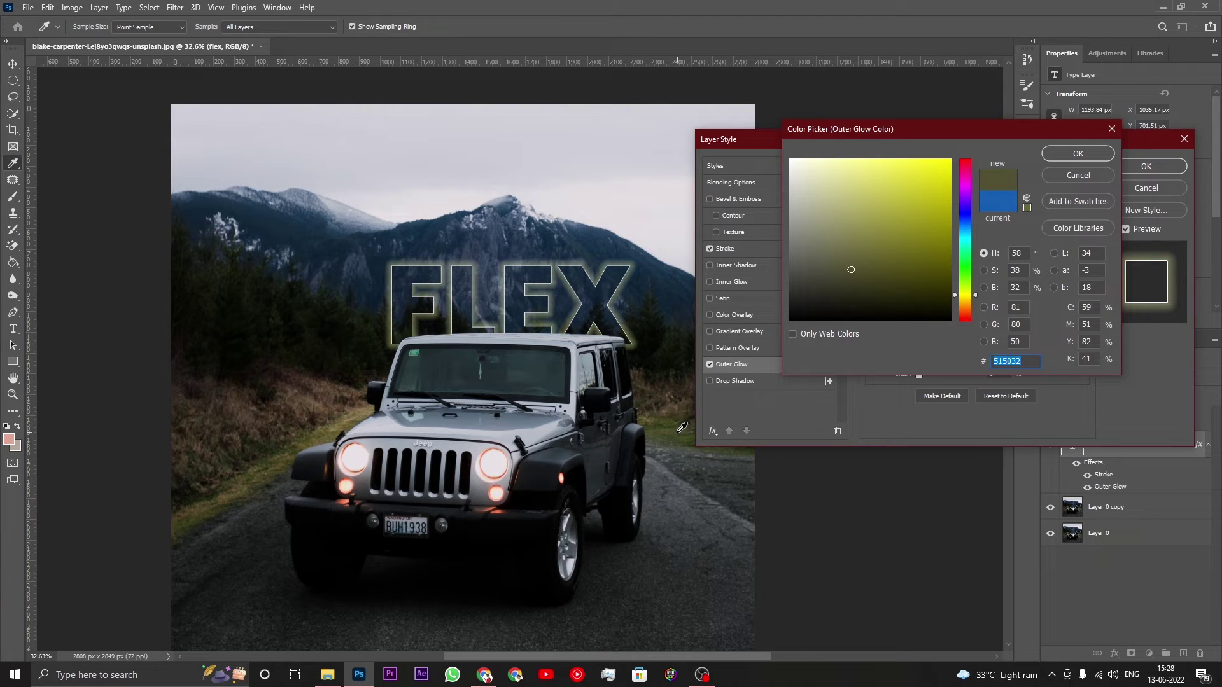
pyautogui.click(679, 431)
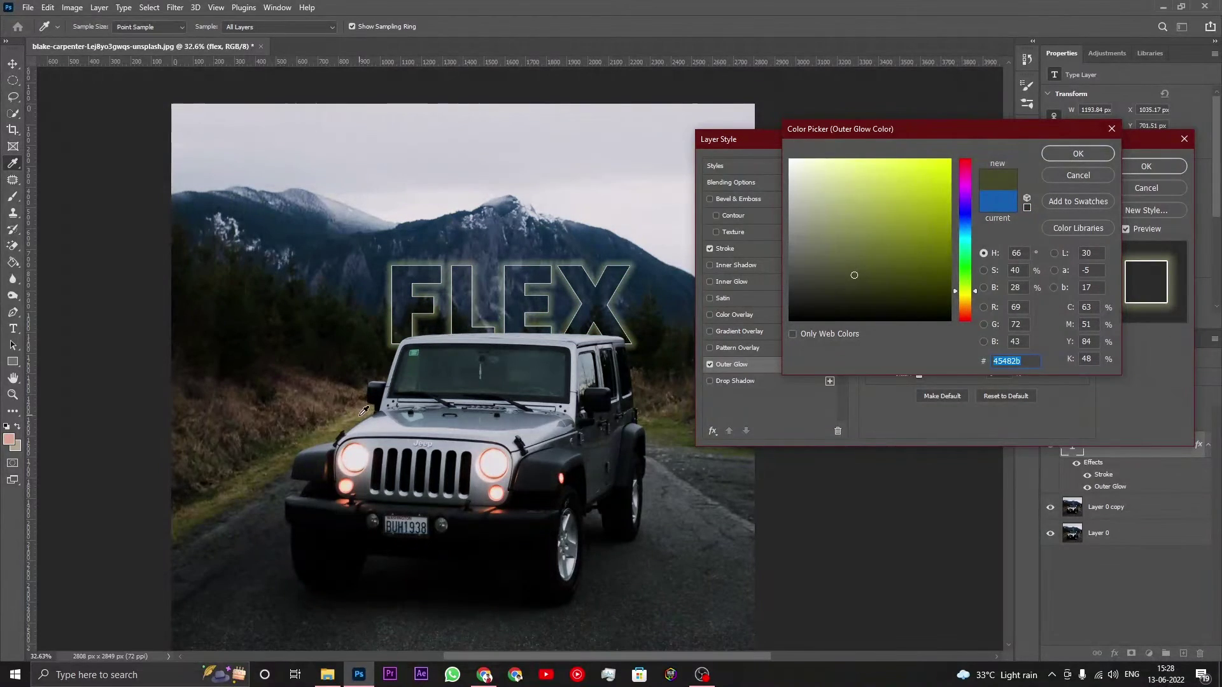
pyautogui.click(500, 509)
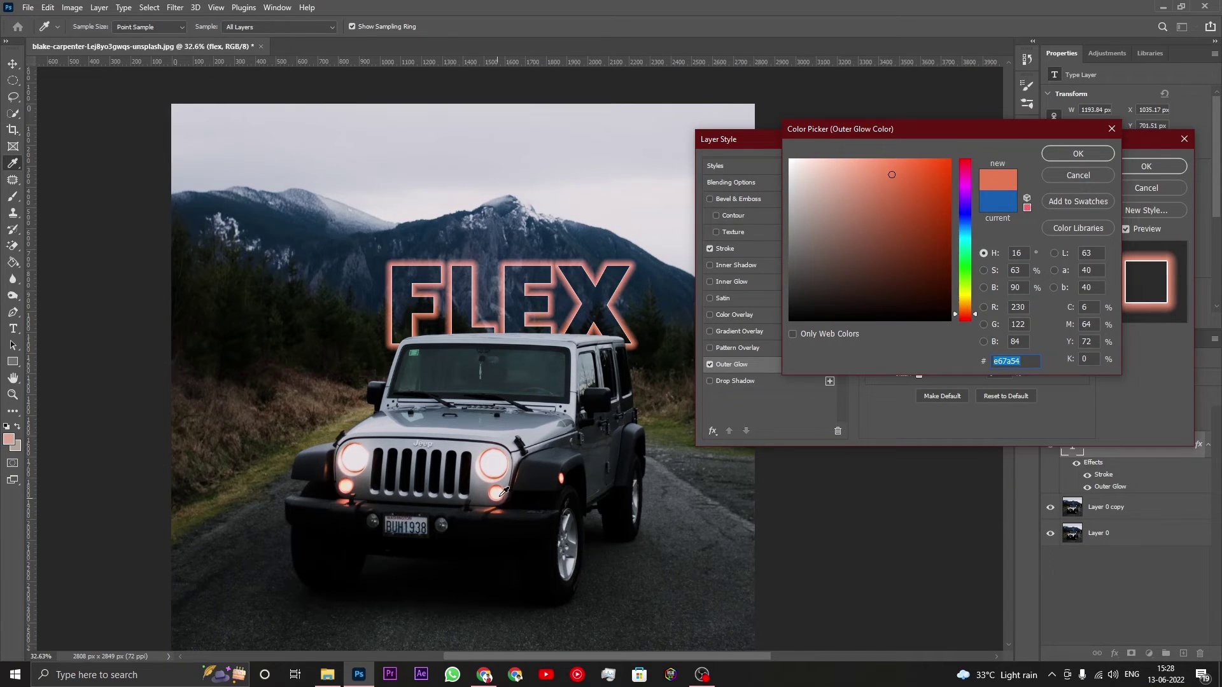
pyautogui.click(1075, 153)
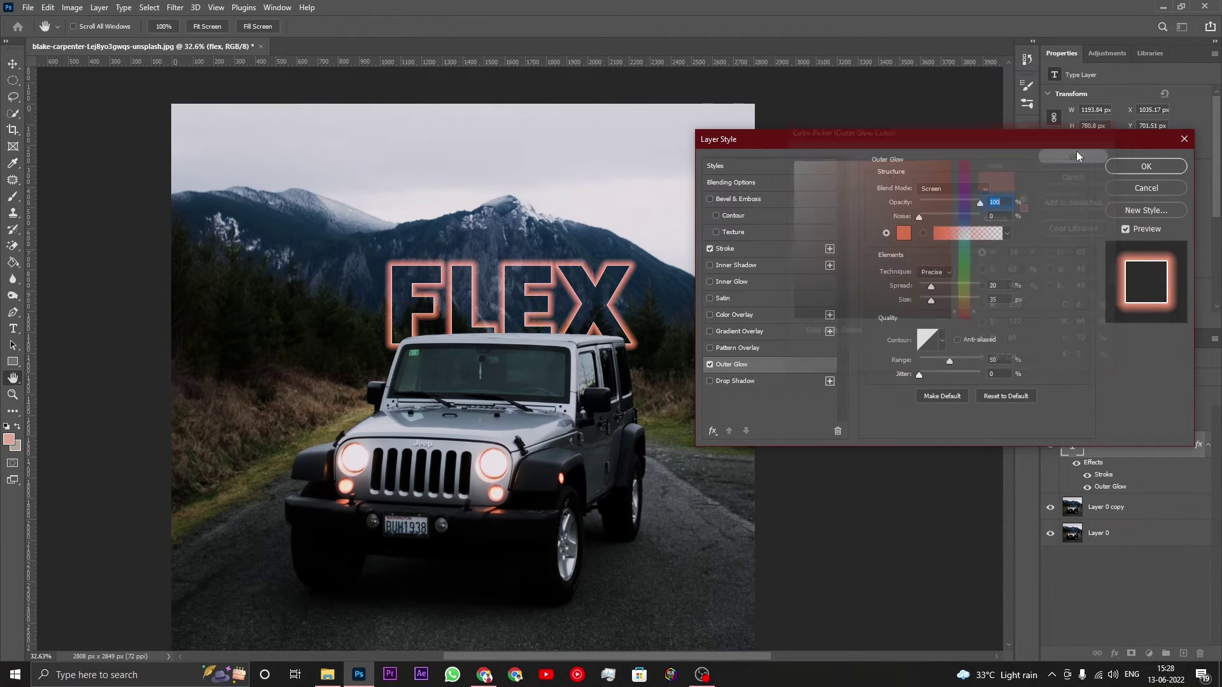
pyautogui.moveTo(930, 301)
pyautogui.mouseDown()
pyautogui.moveTo(938, 288)
pyautogui.moveTo(925, 288)
pyautogui.mouseUp()
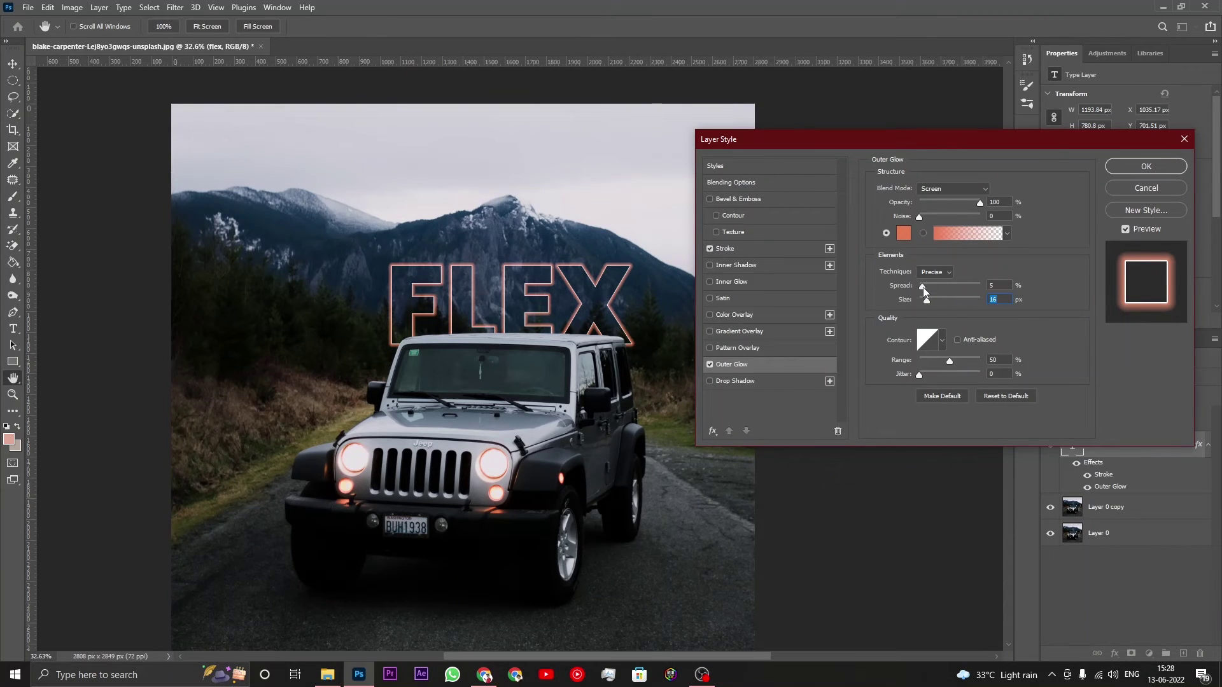
pyautogui.click(924, 288)
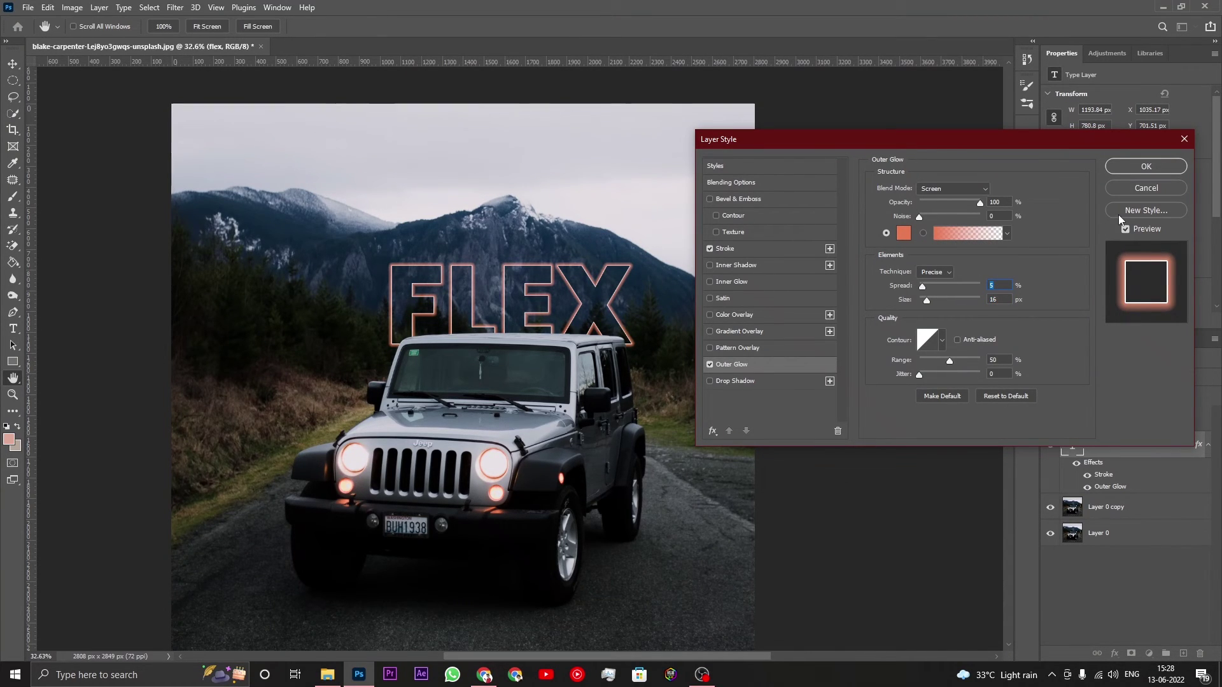
# - Commit the outer glow, zoom out to review the poster, and select Layer 0 copy 2
pyautogui.click(1155, 165)
pyautogui.press('v')
pyautogui.scroll(-2, 642, 272)
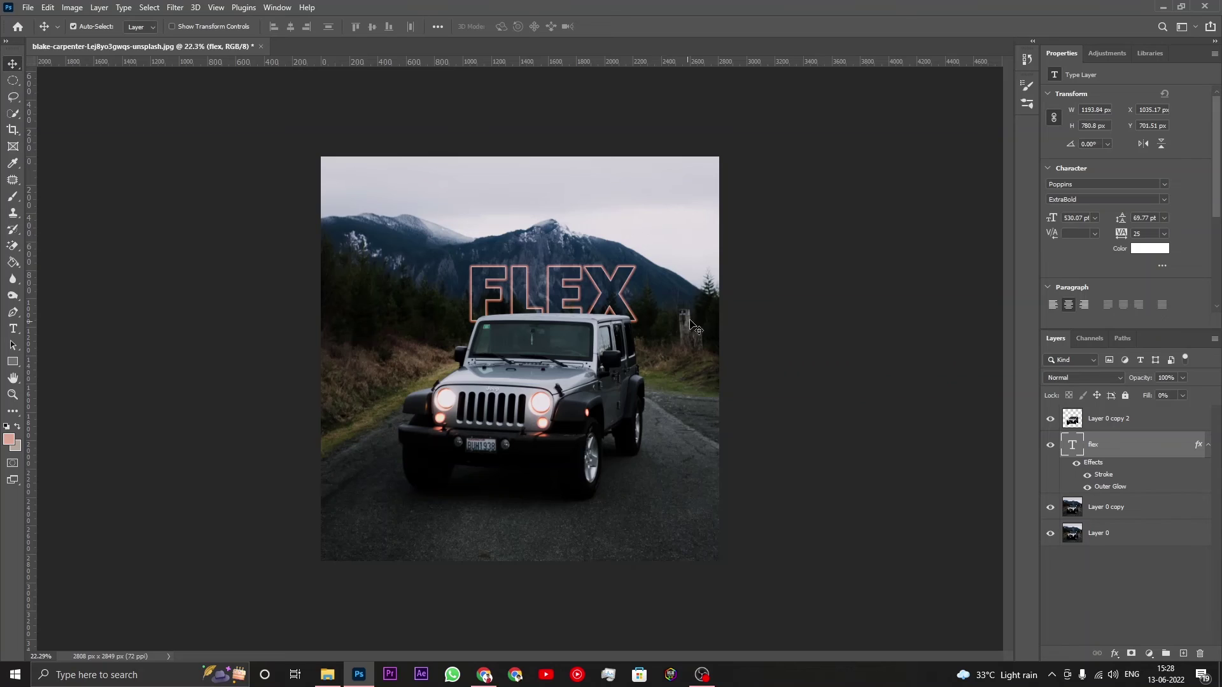
pyautogui.scroll(1, 696, 328)
pyautogui.scroll(1, 714, 314)
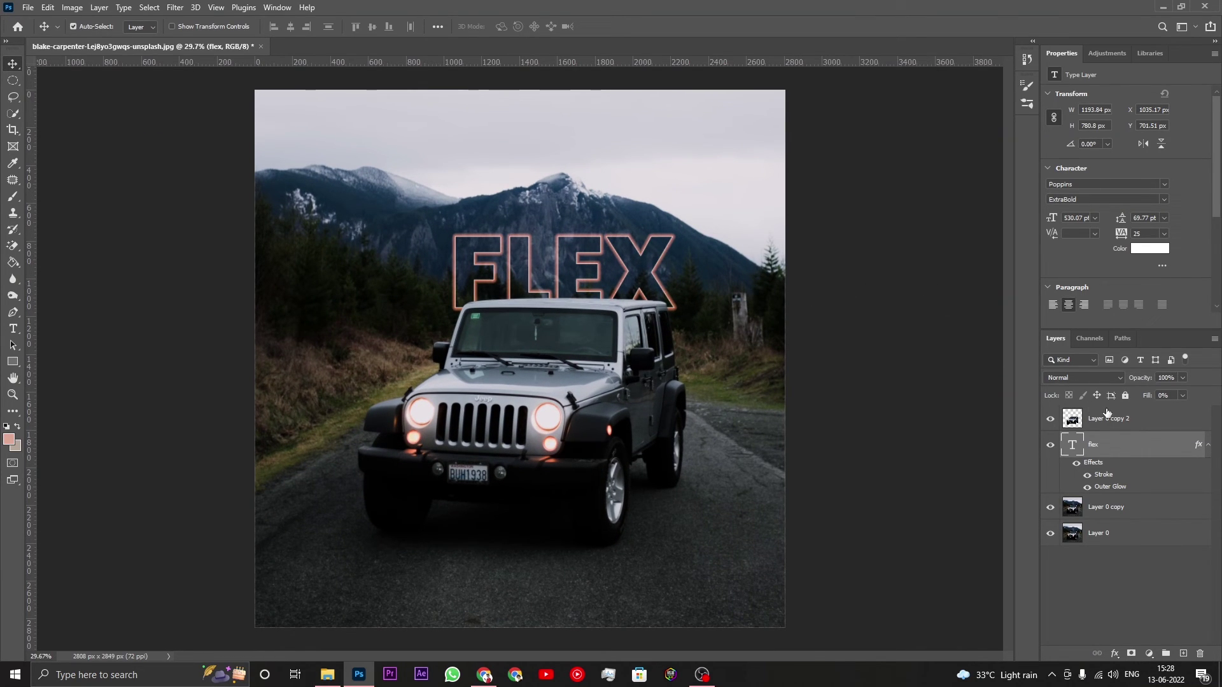
pyautogui.click(1109, 418)
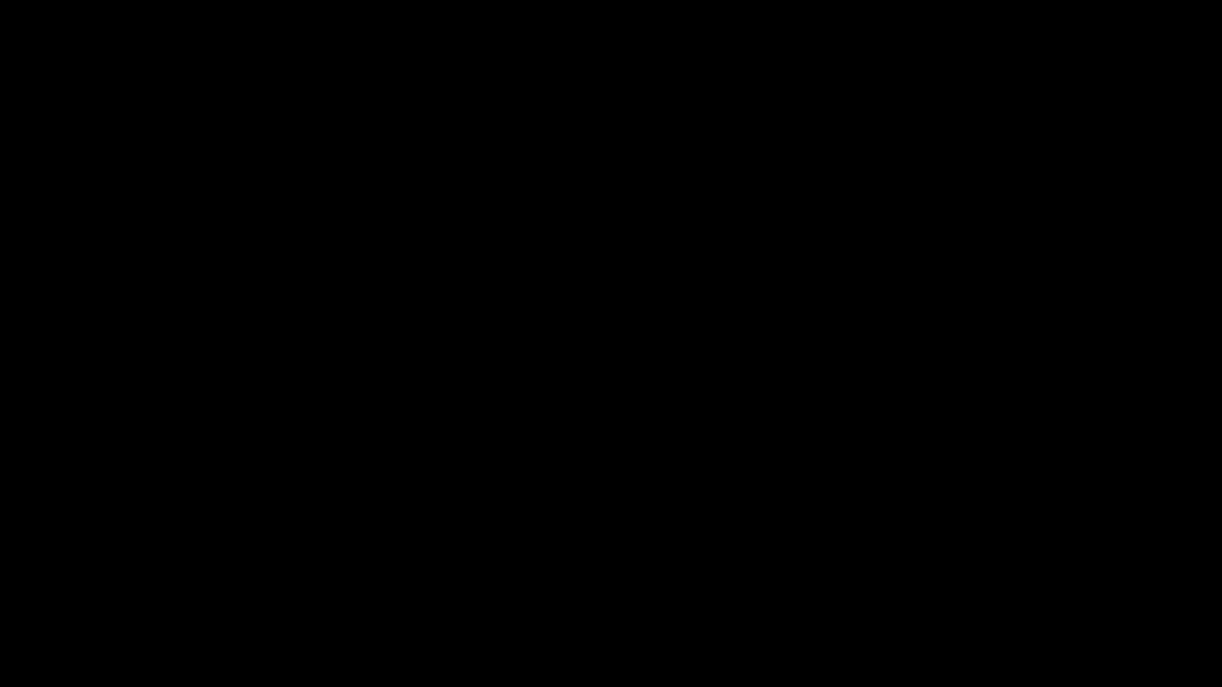